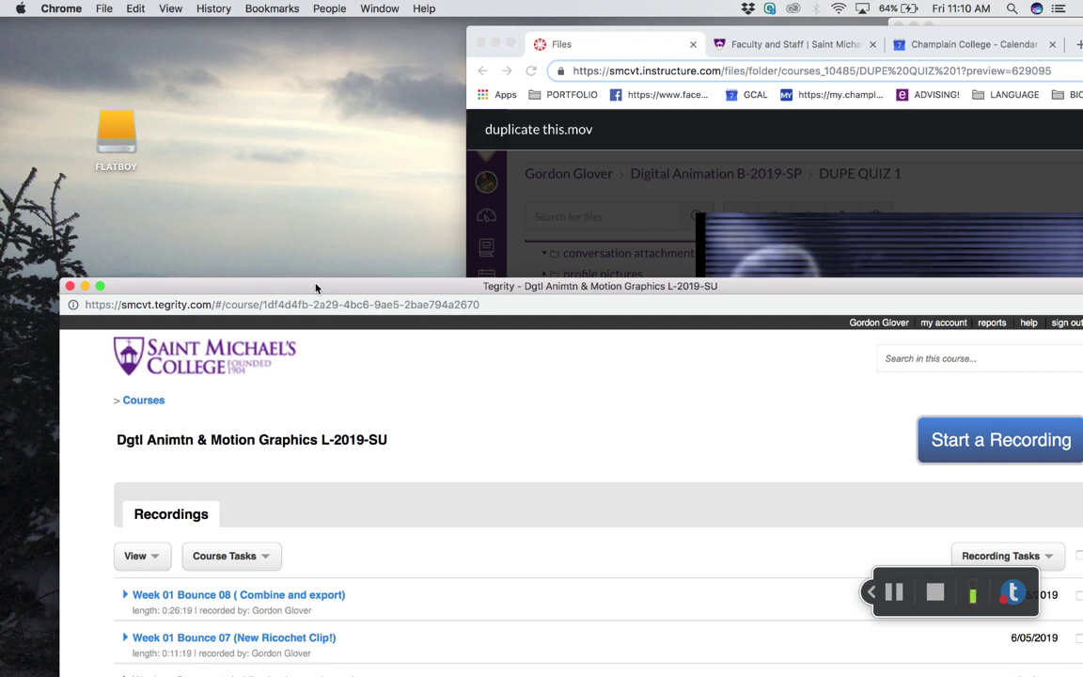
Step: Bring the Canvas Files window previewing duplicate this.mov in front of the Tegrity page
click(592, 192)
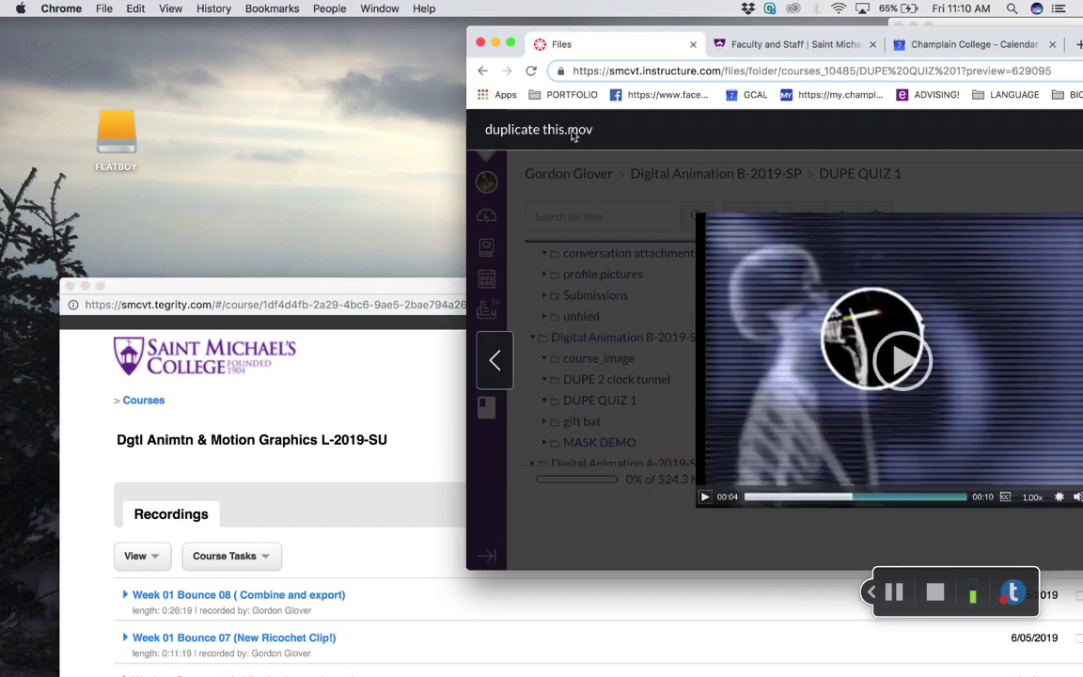
Step: Move the Canvas window into view and play duplicate this.mov through, pausing at 00:07
drag(524, 35, 256, 26)
click(439, 488)
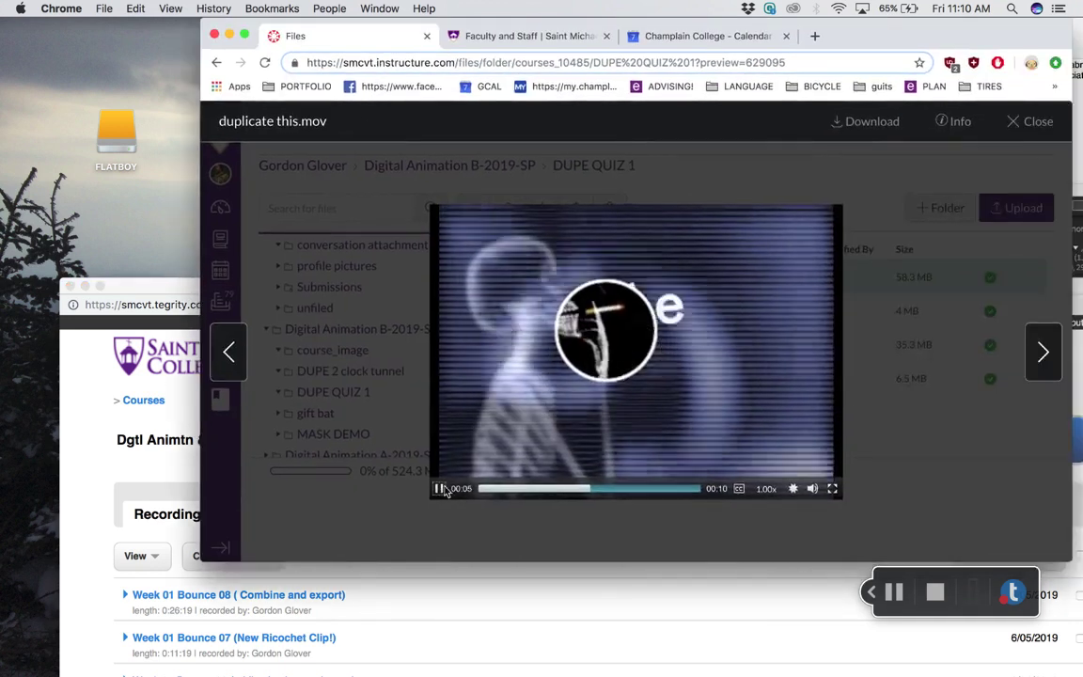
click(440, 489)
click(439, 489)
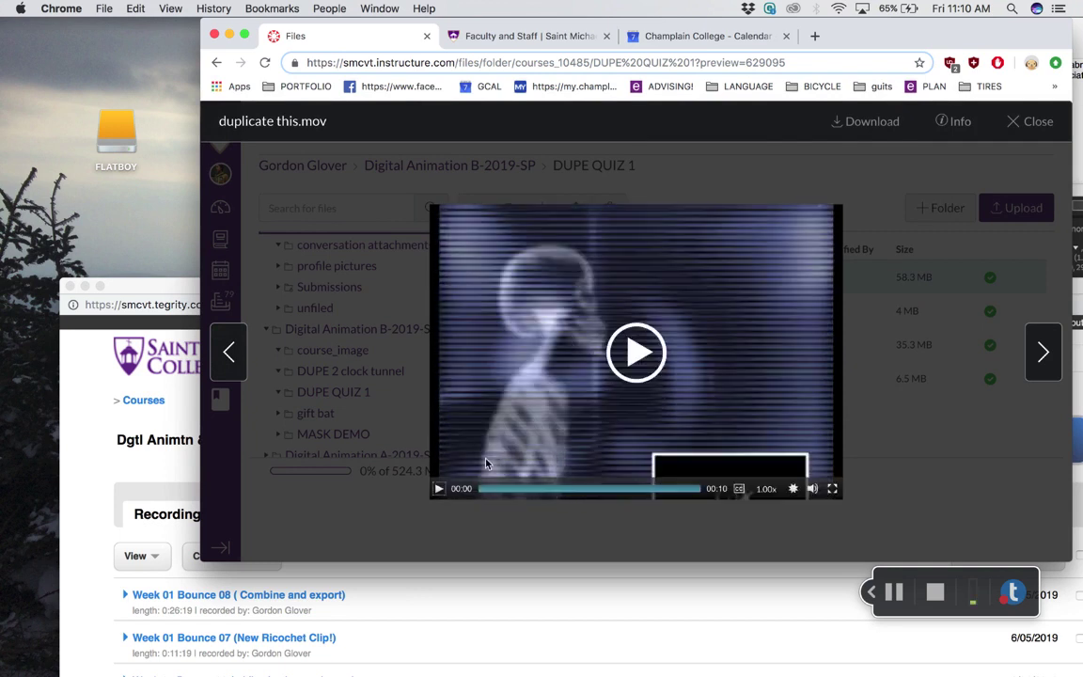
click(442, 490)
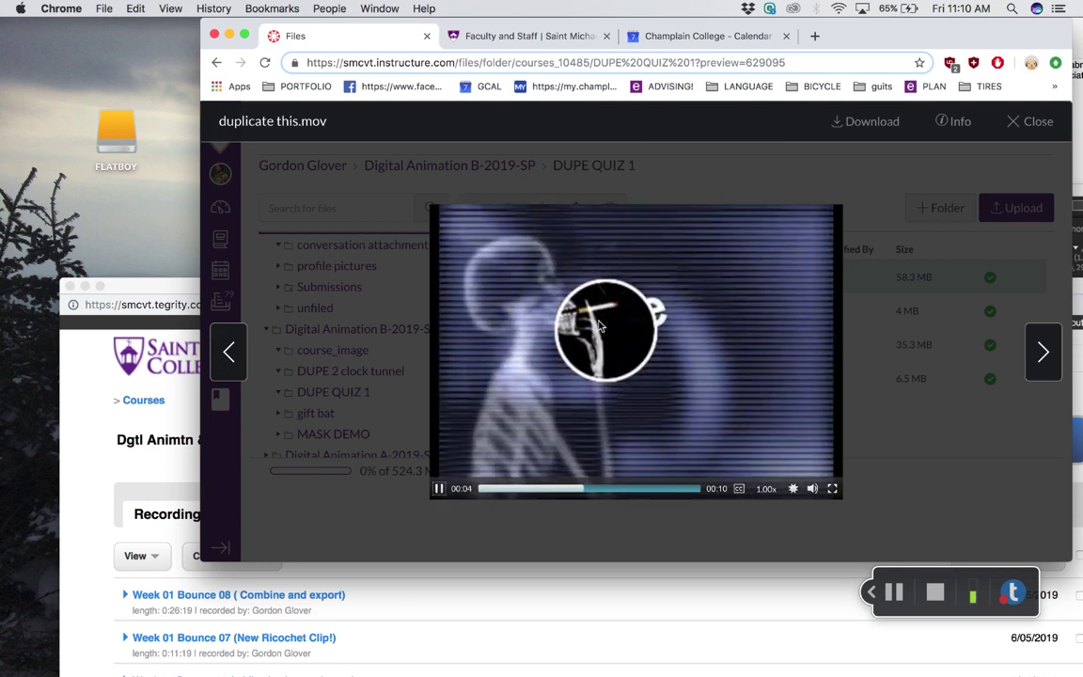
click(438, 487)
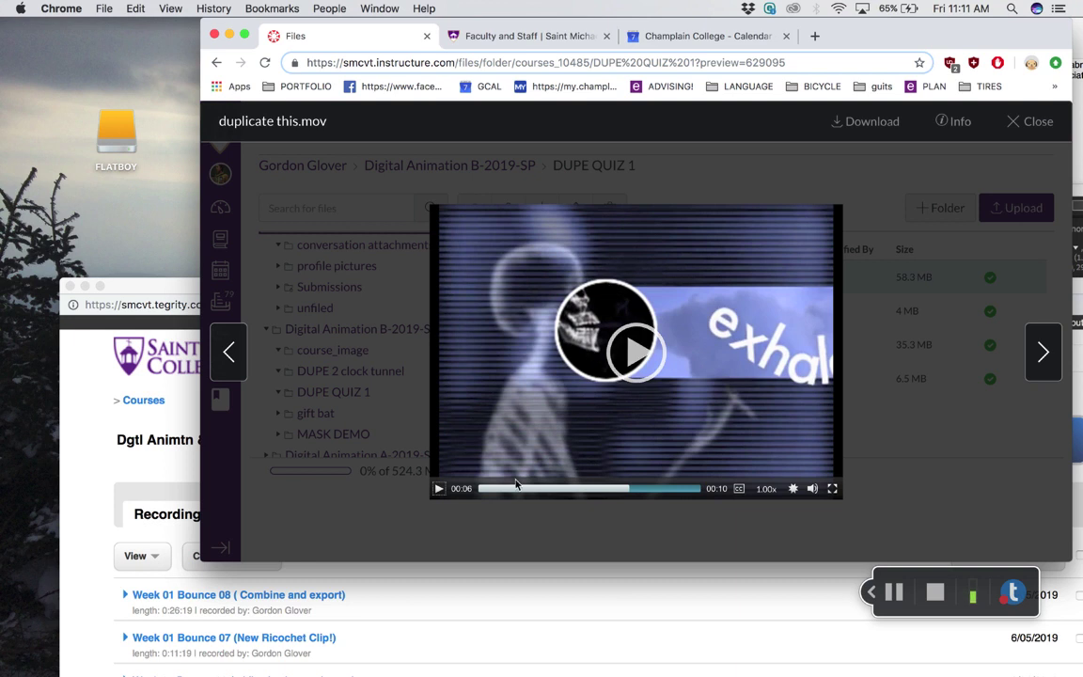
click(479, 488)
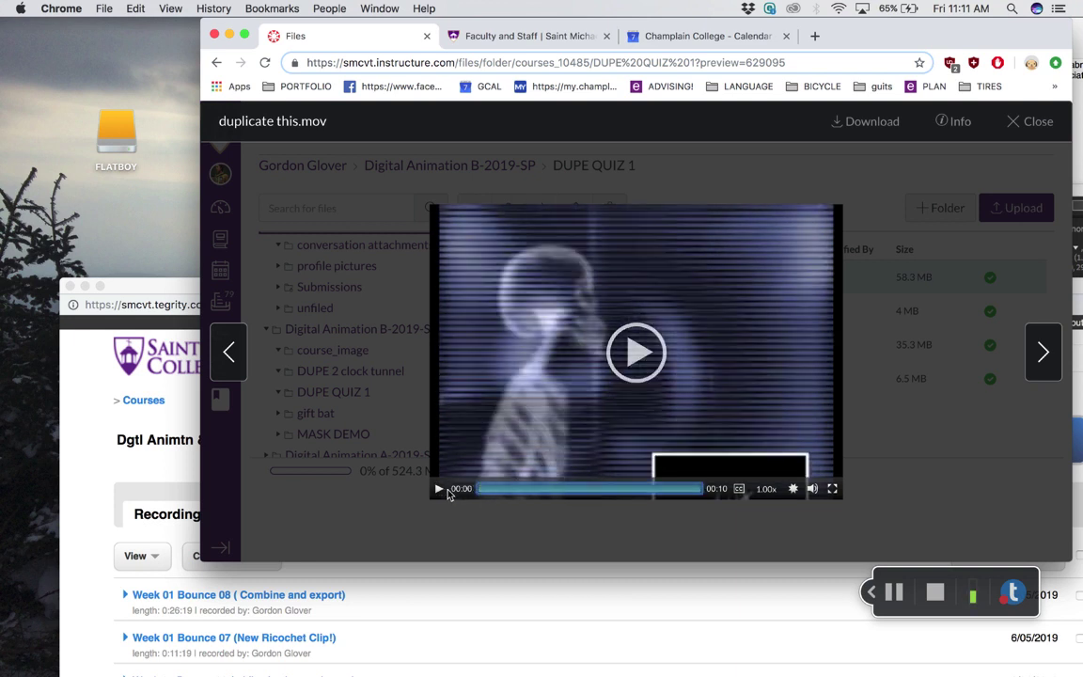
click(439, 489)
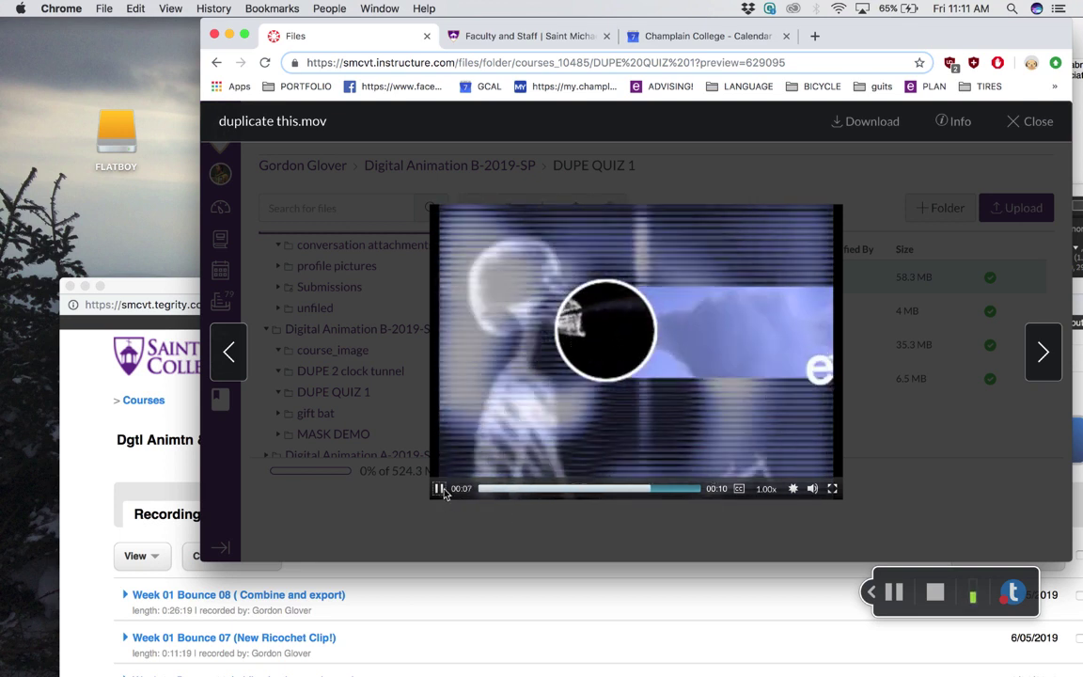
click(564, 315)
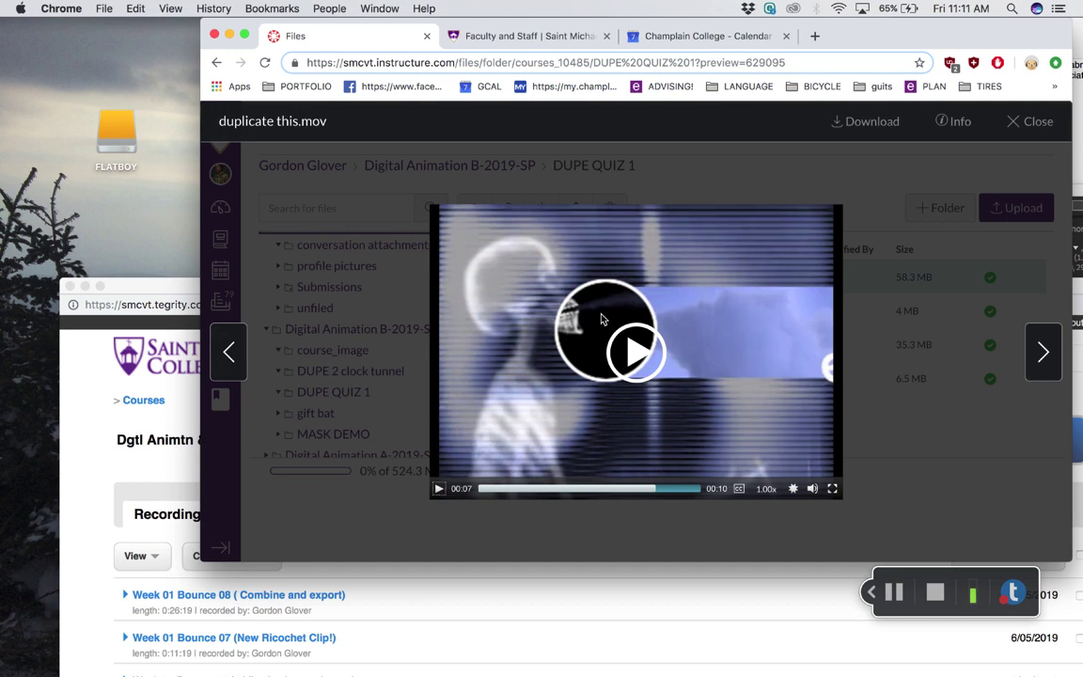
Step: Preview the previous file, STRIPES.mov, pause it, and close the preview
click(229, 351)
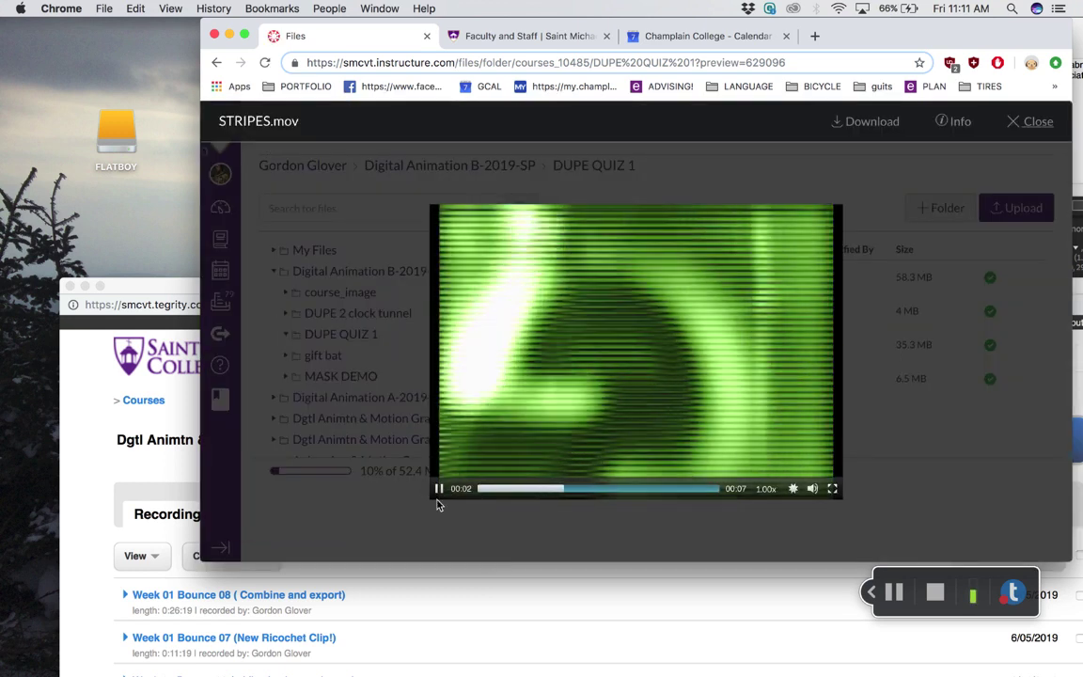
click(446, 495)
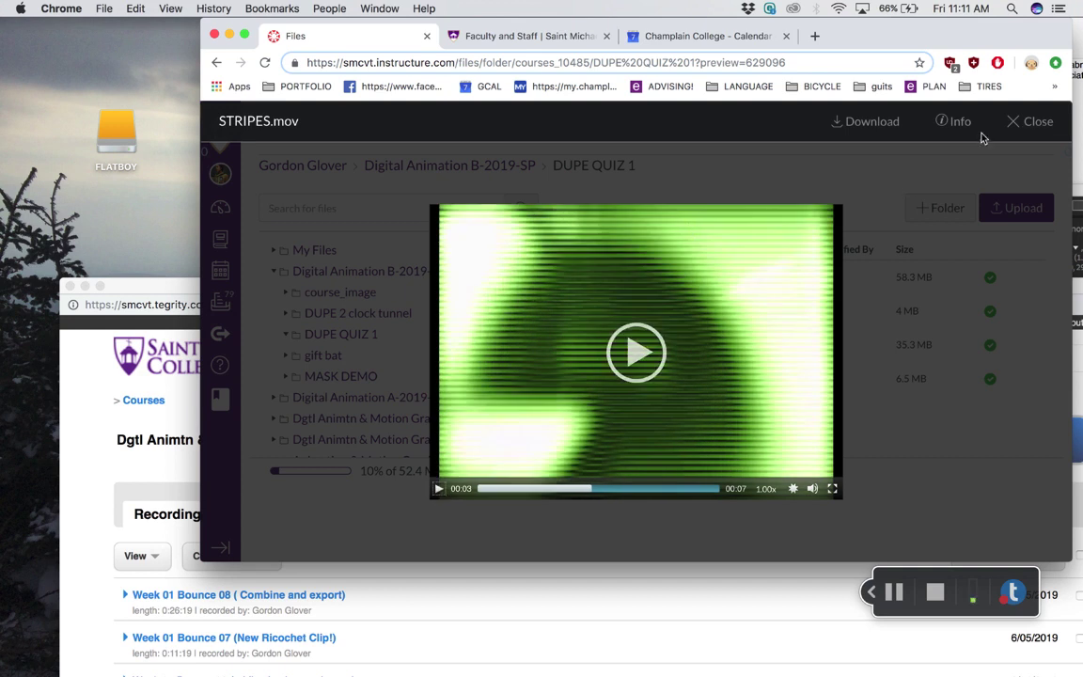
click(1013, 123)
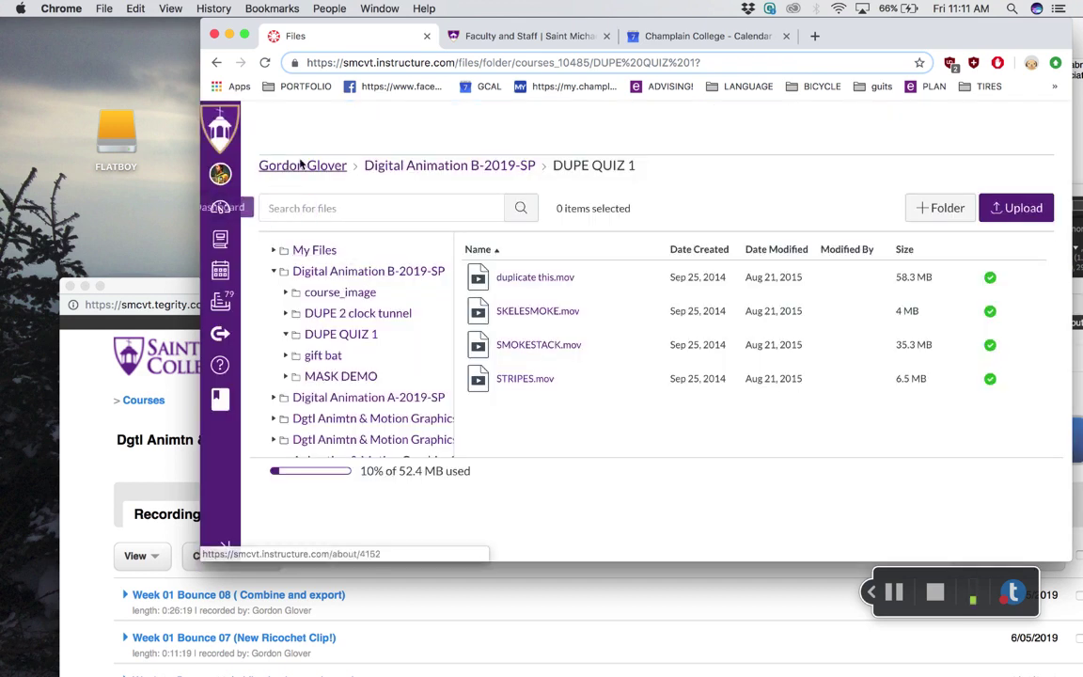
Step: Go to the Digital Animation B-2019-SP folder and browse its file list
click(423, 166)
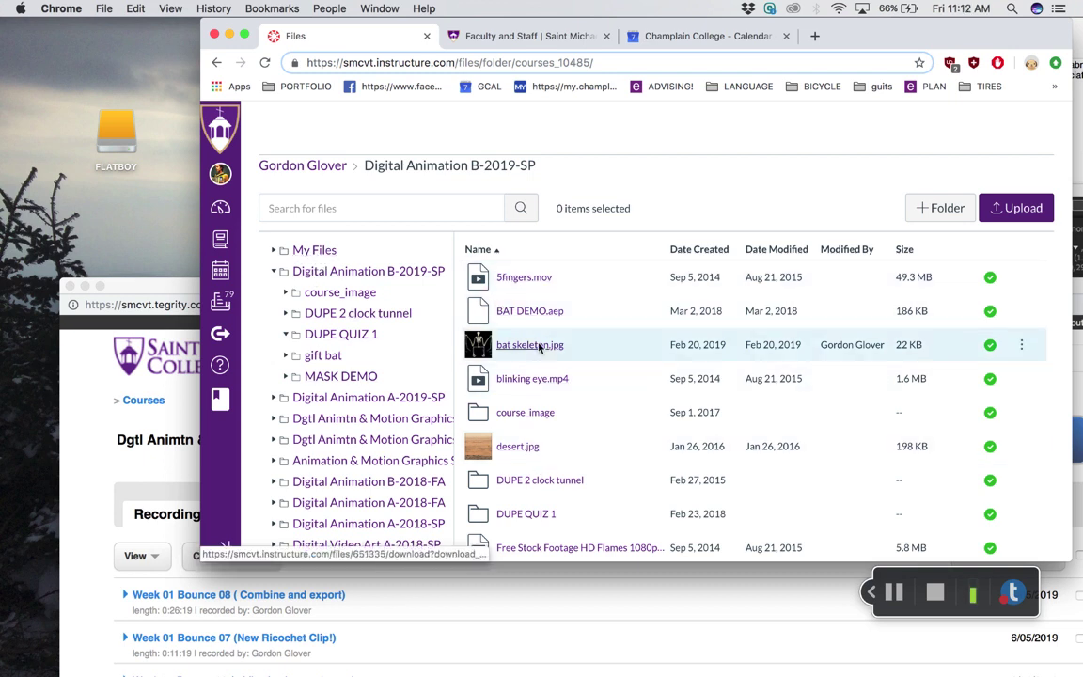
scroll(539, 538, down, 3)
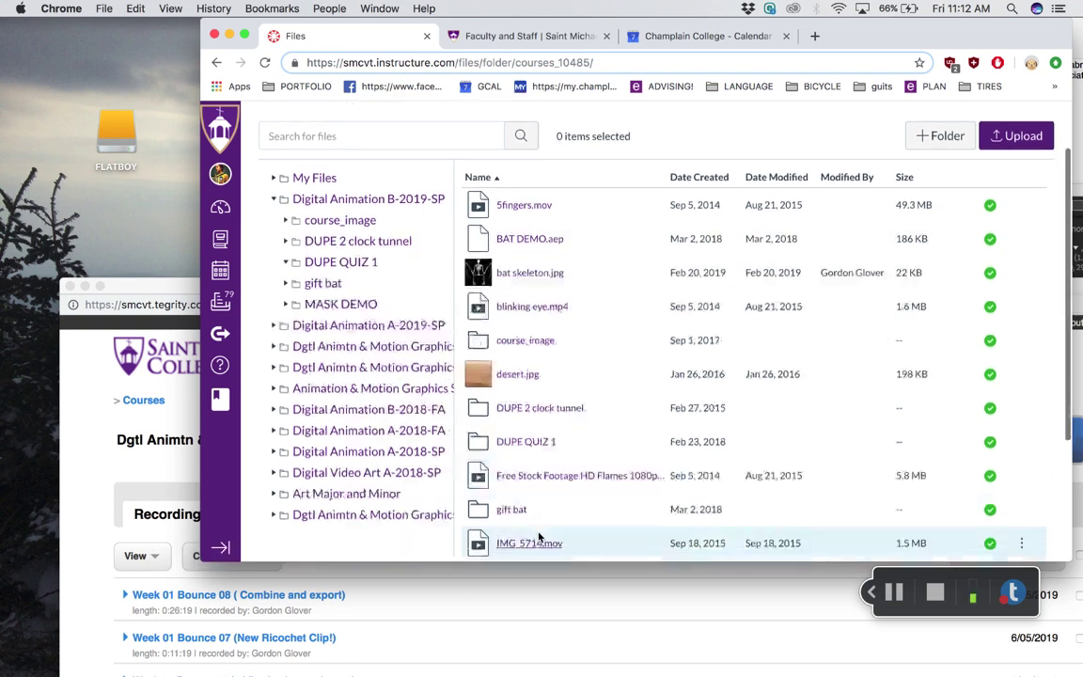
scroll(539, 538, down, 6)
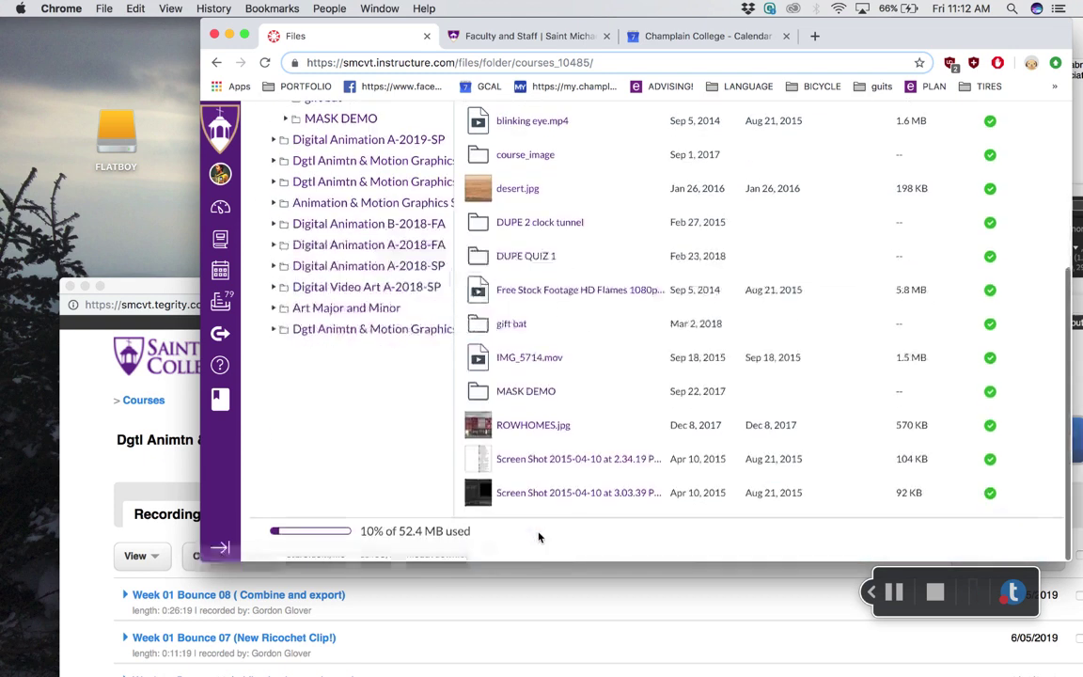
scroll(538, 537, up, 5)
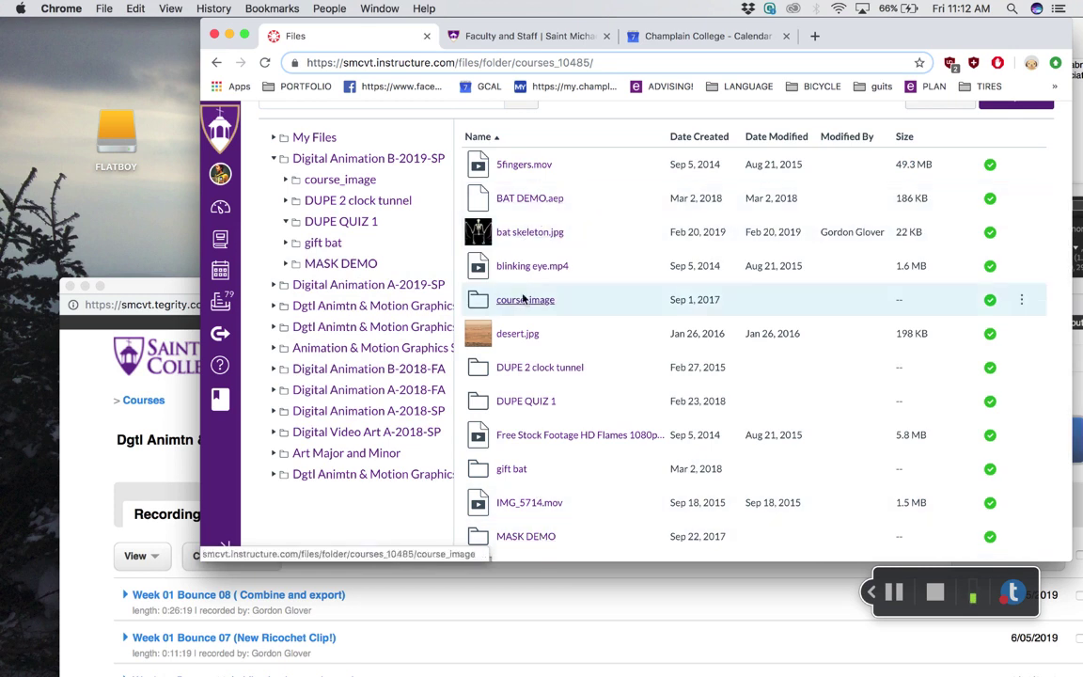
Step: Open DUPE QUIZ 1, preview duplicate this.mov without downloading it, then close the preview
click(525, 402)
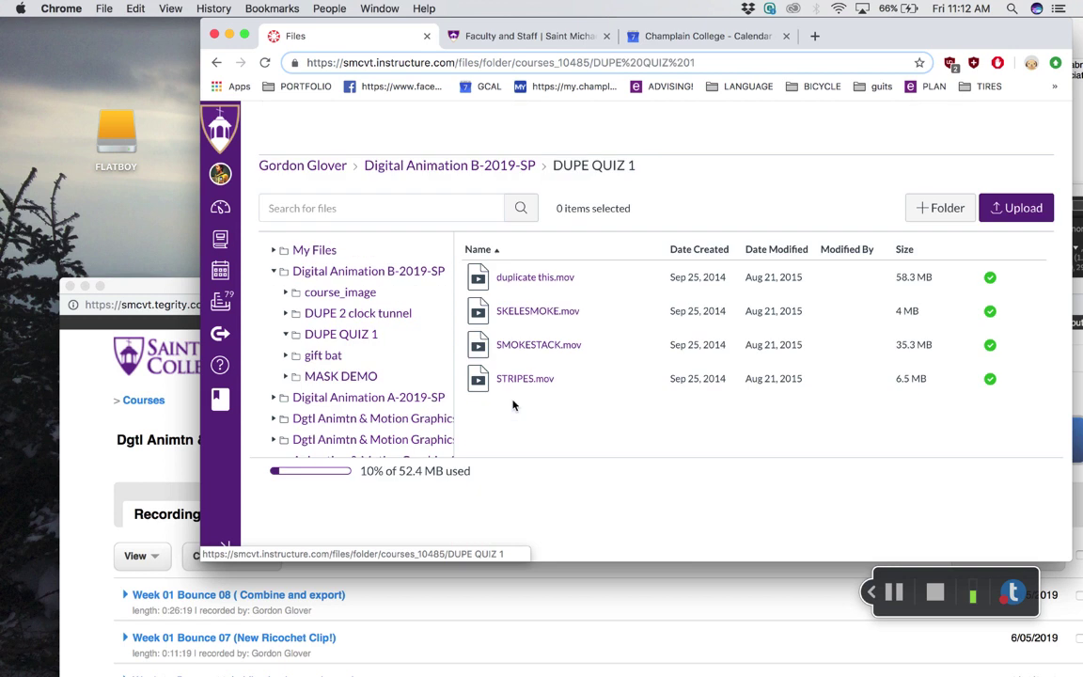
click(548, 281)
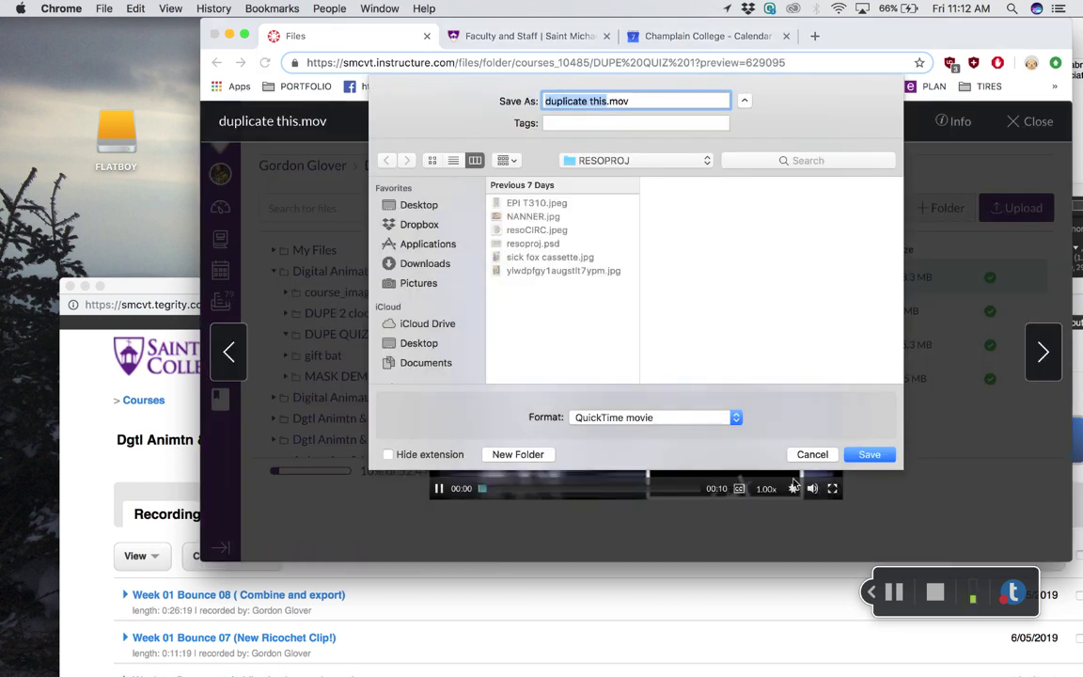
click(814, 454)
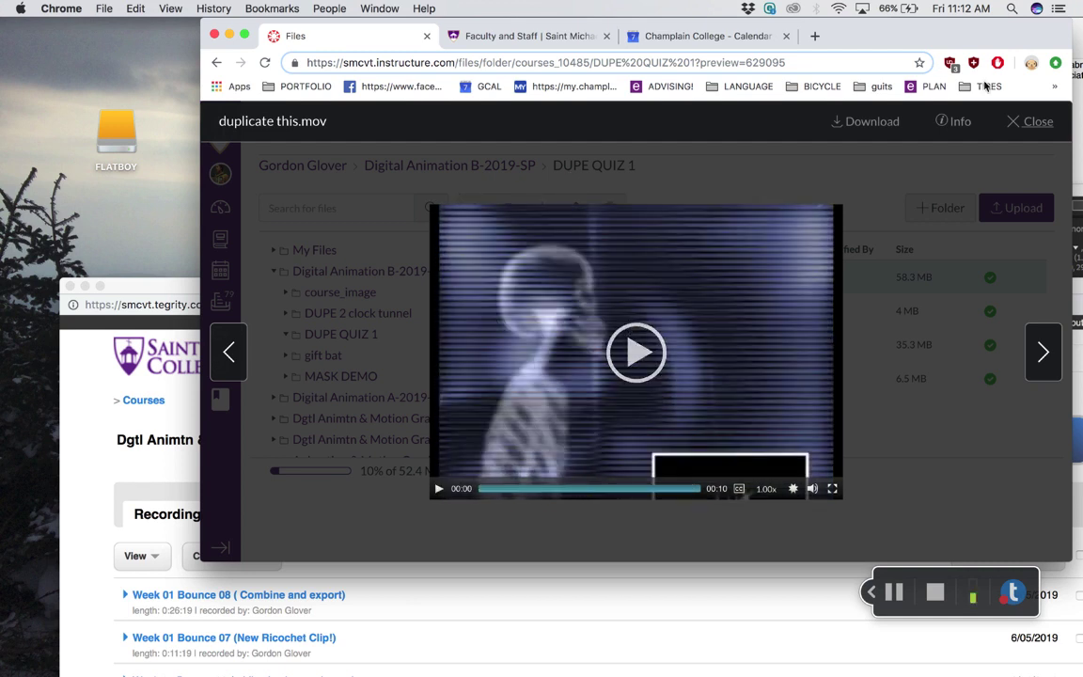
click(1021, 125)
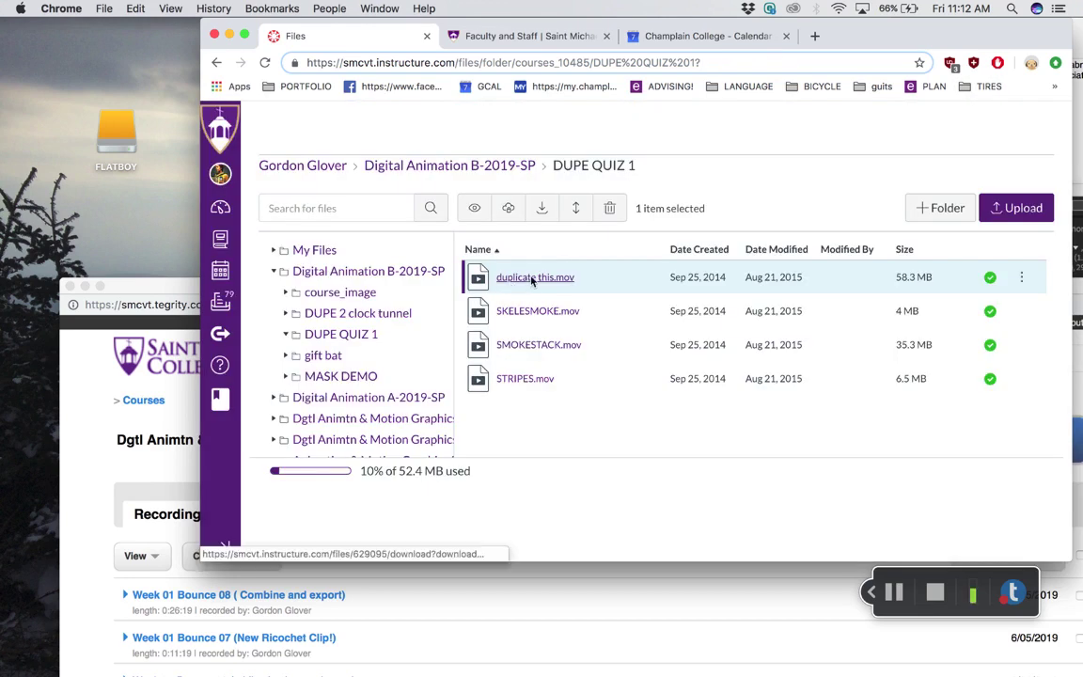
Step: Preview SKELESMOKE.mov, SMOKESTACK.mov and STRIPES.mov in turn, closing back to the DUPE QUIZ 1 list
click(531, 313)
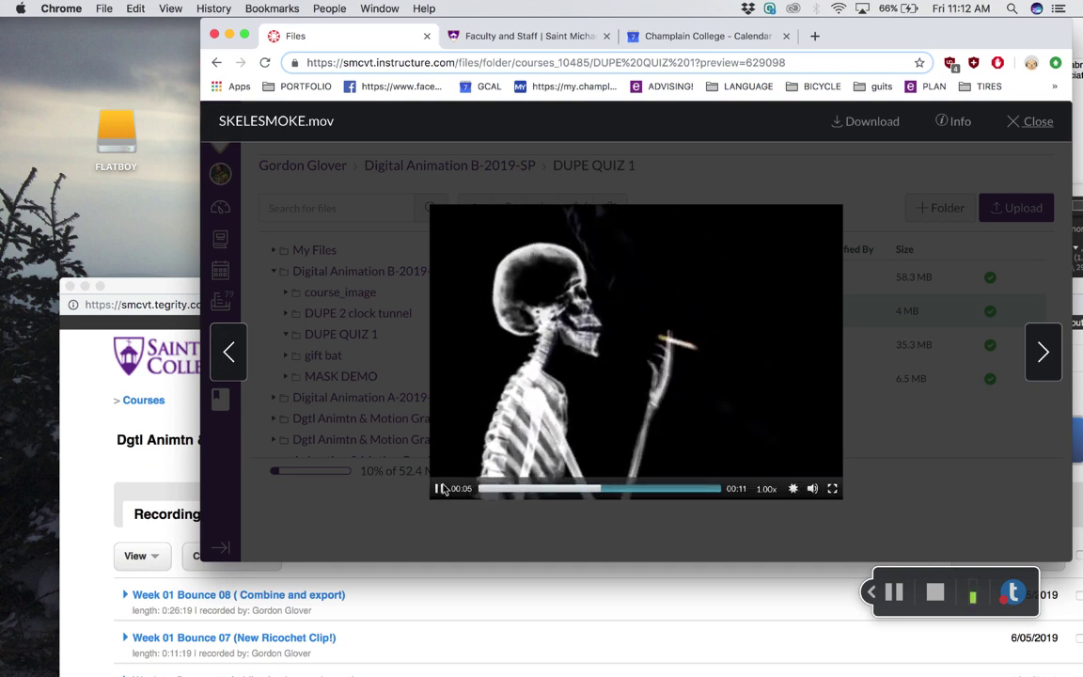
click(663, 287)
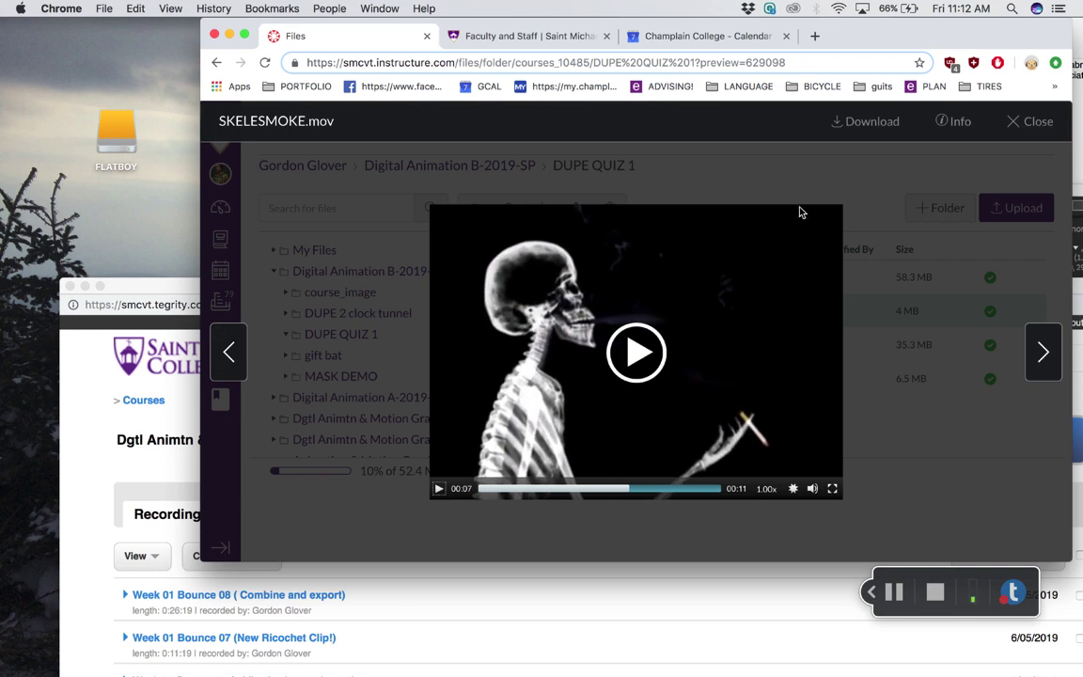
click(1024, 127)
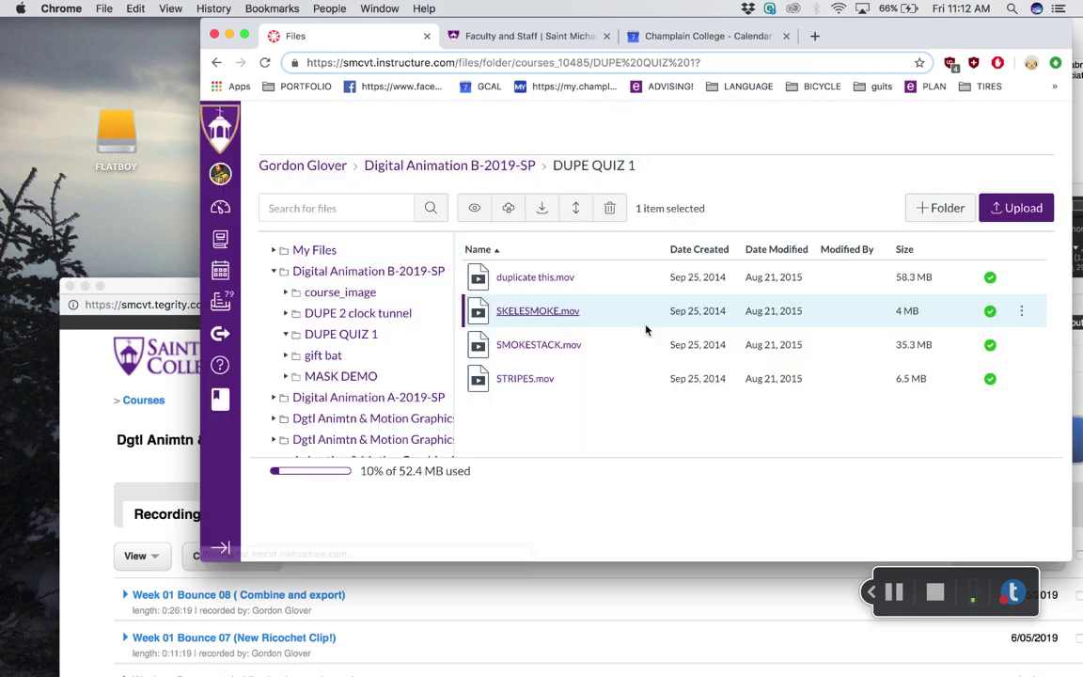
click(555, 350)
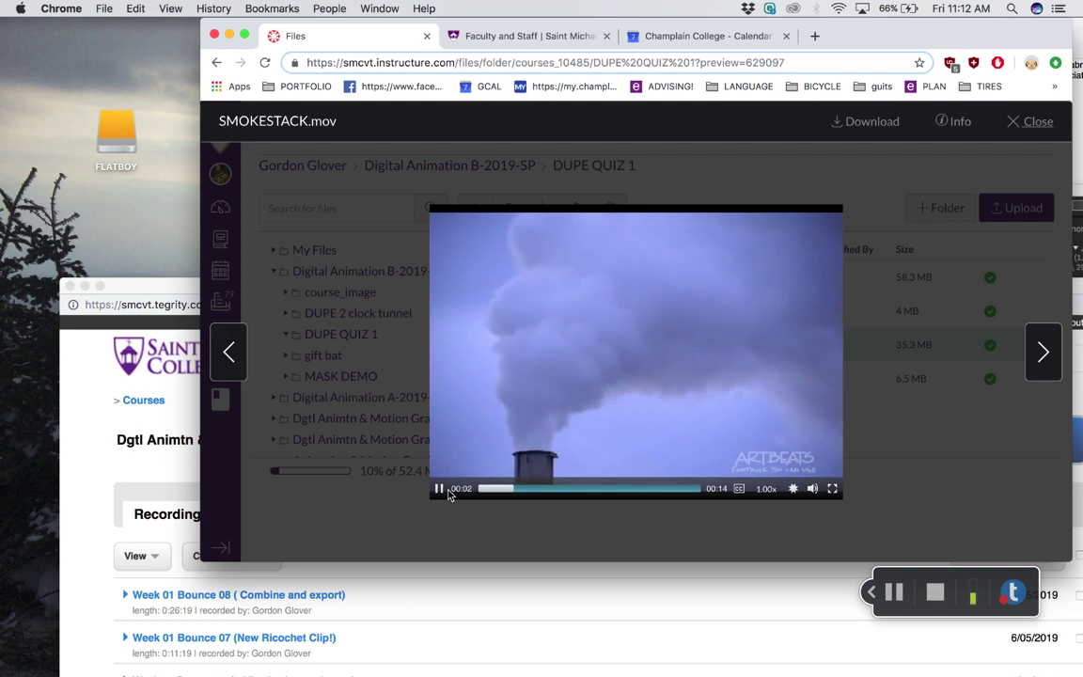
click(440, 489)
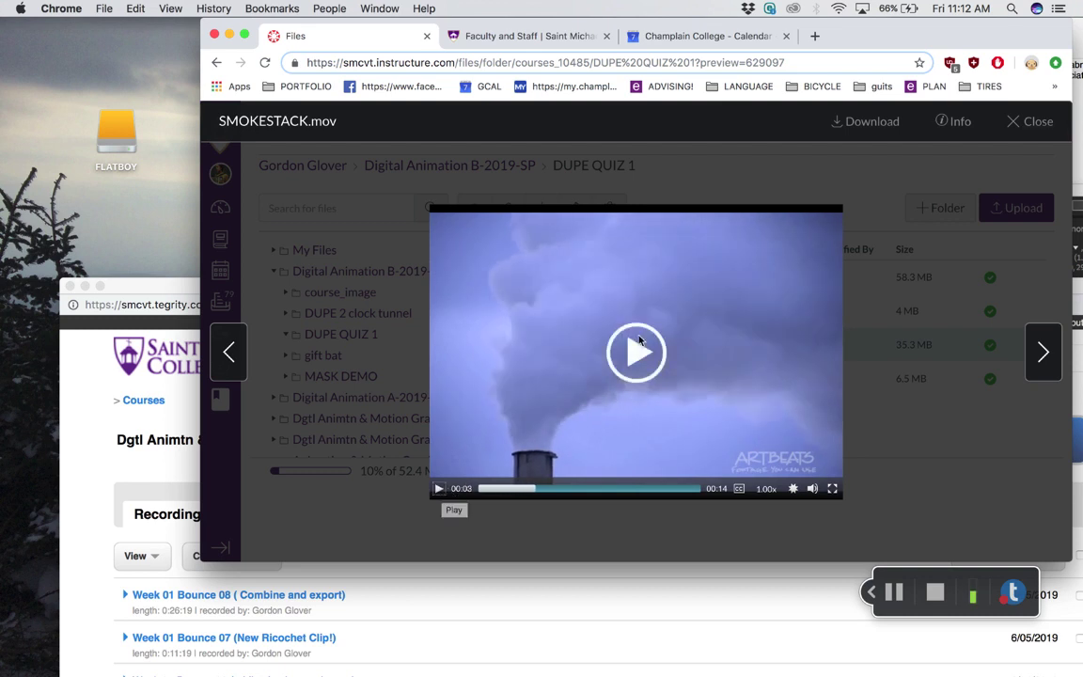
click(1015, 123)
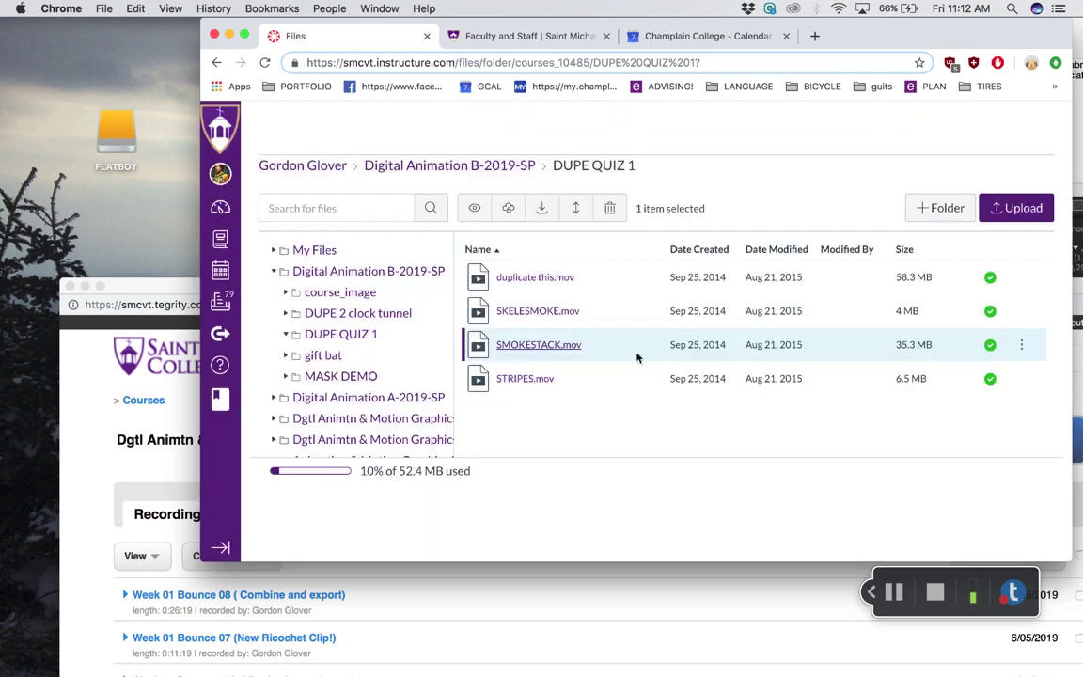
click(527, 379)
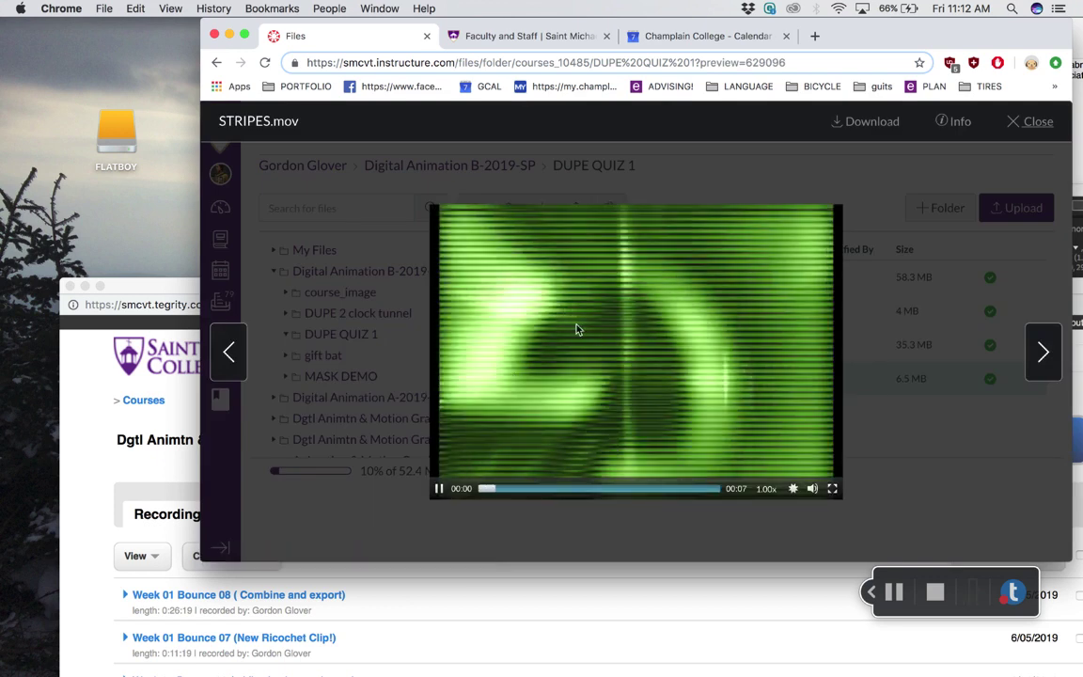
click(440, 489)
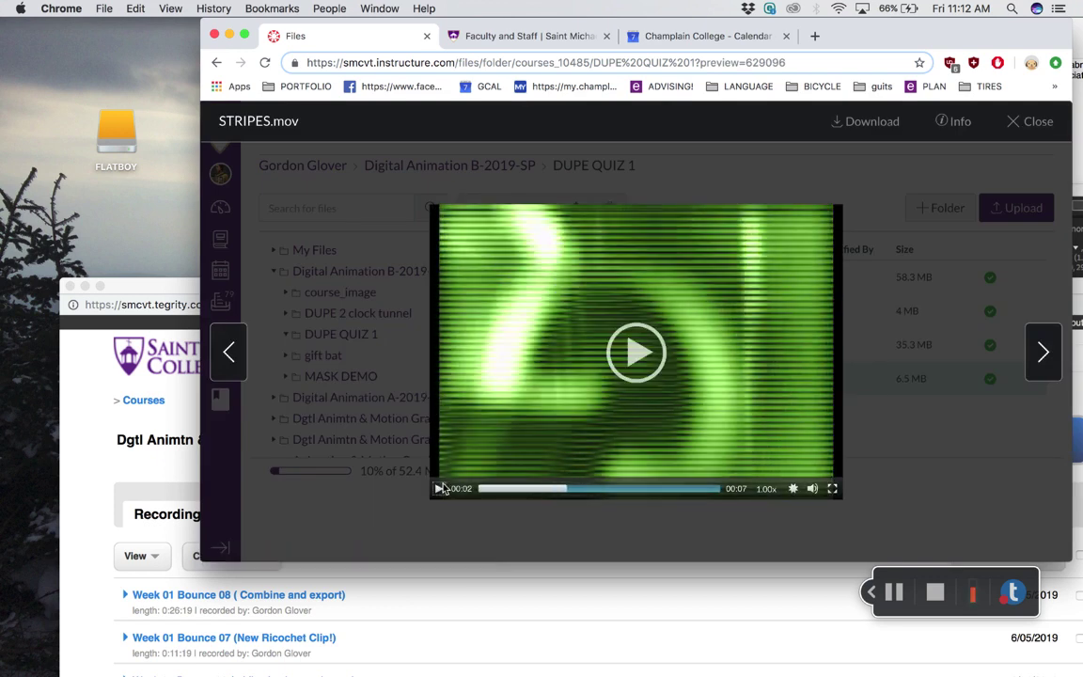
click(229, 352)
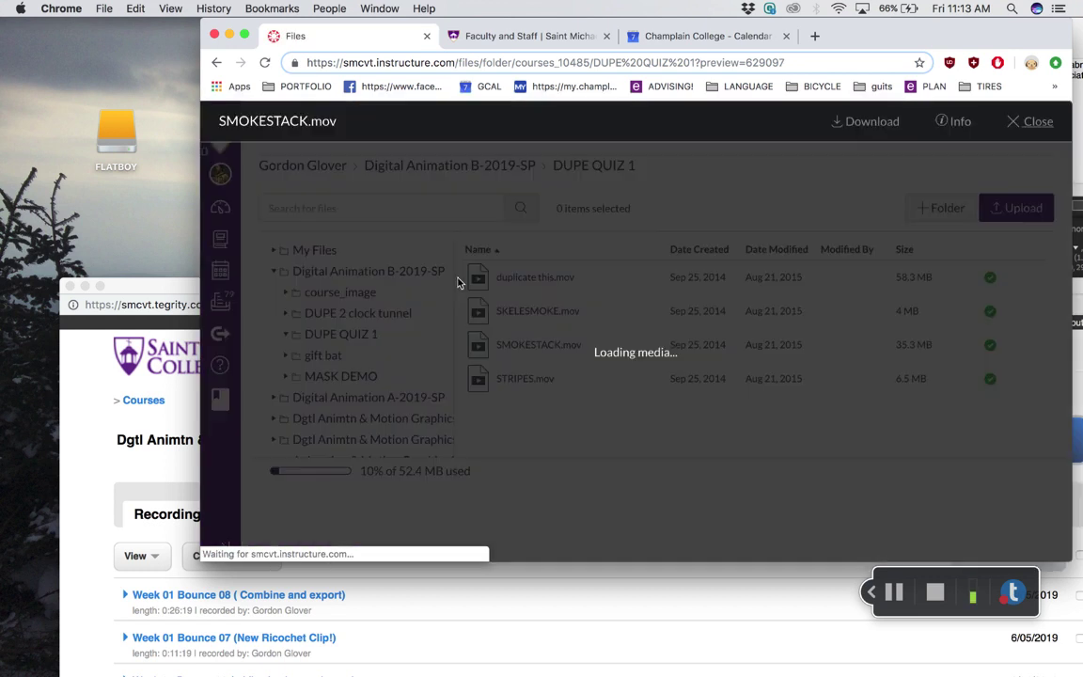
click(1031, 121)
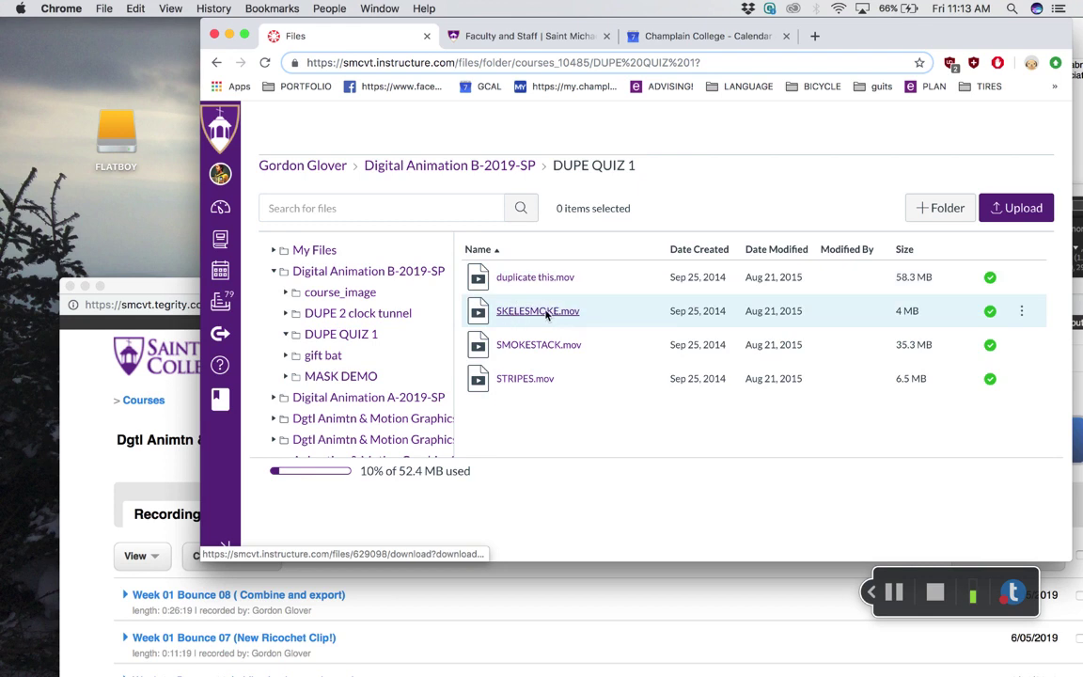
Step: Download SKELESMOKE.mov, SMOKESTACK.mov and STRIPES.mov into the SUMMER 19 folder
click(1022, 311)
click(987, 358)
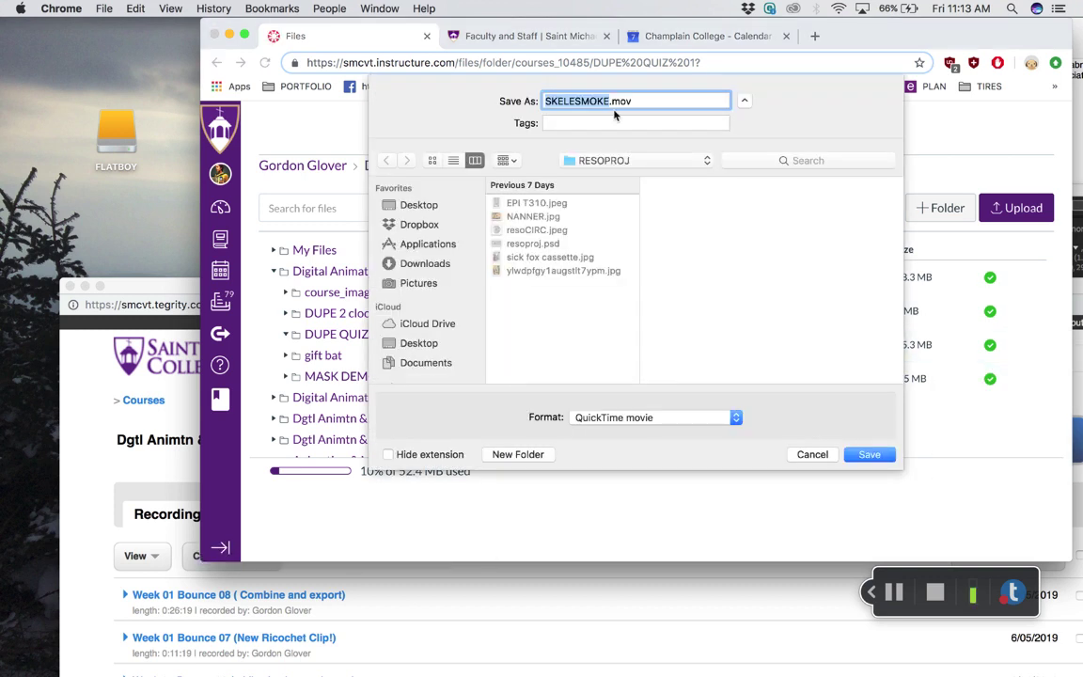
click(620, 160)
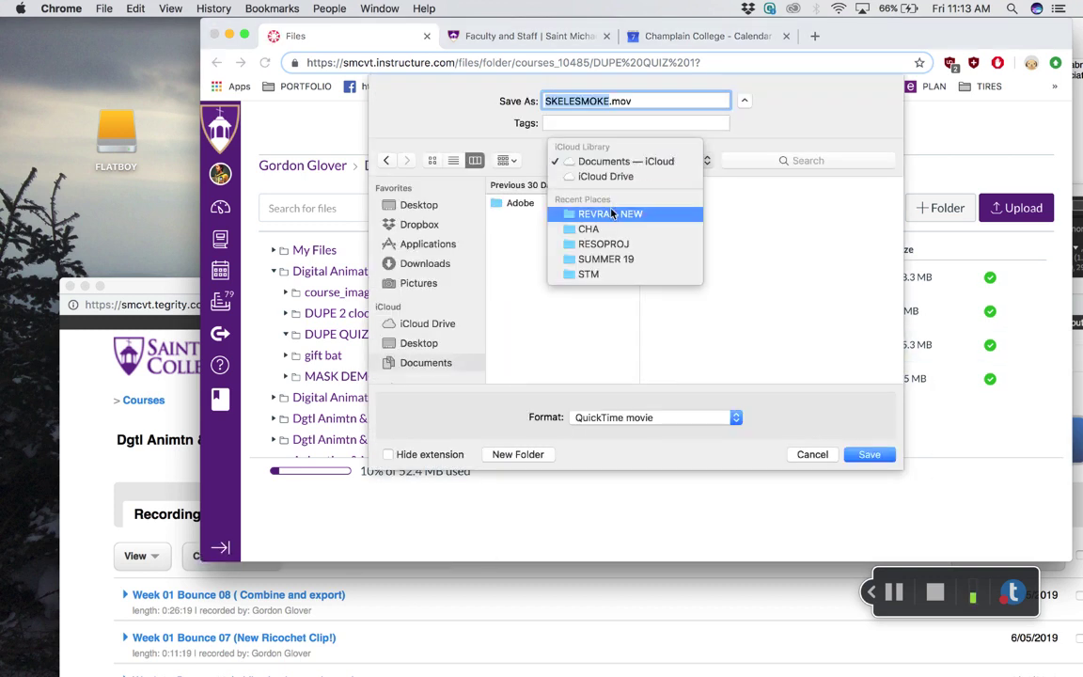
click(611, 259)
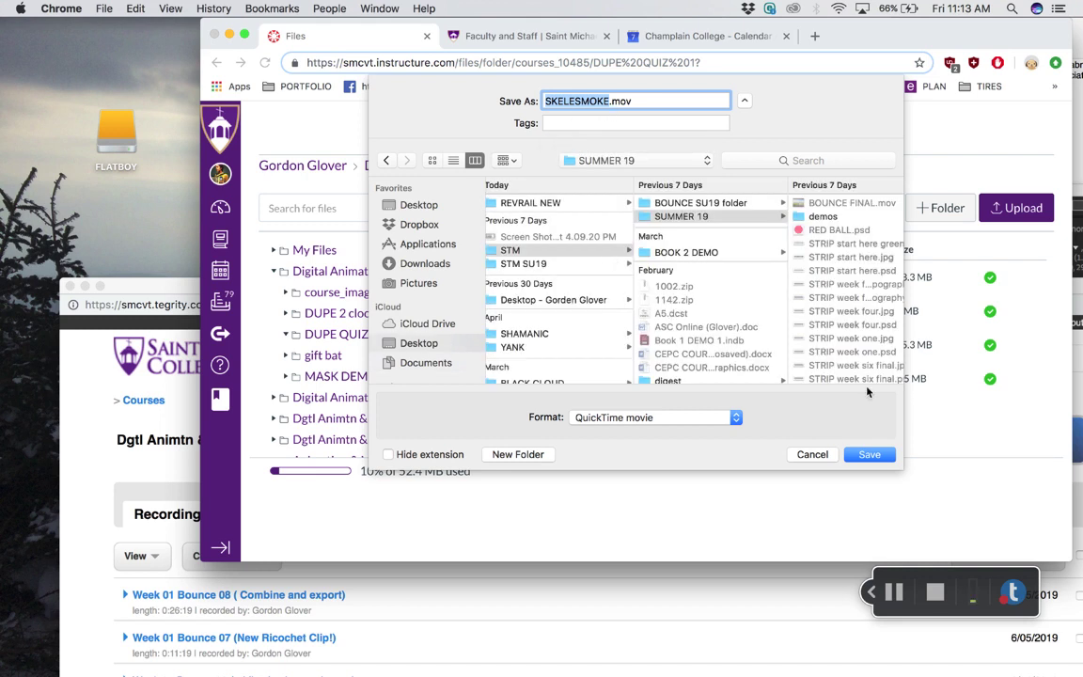
click(870, 453)
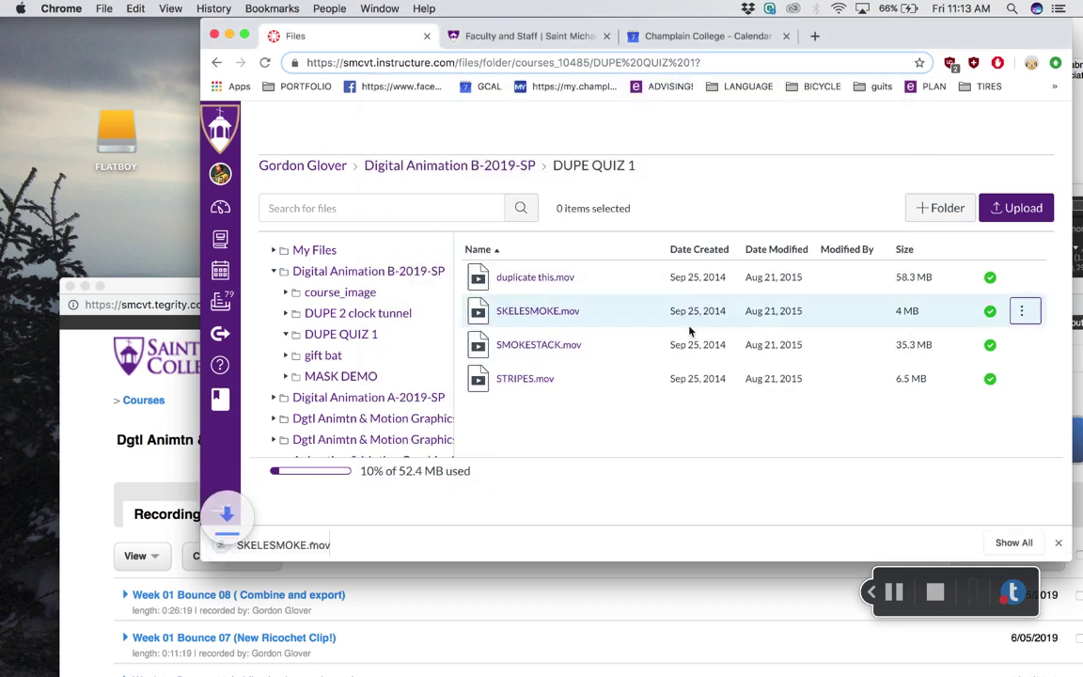
click(1022, 344)
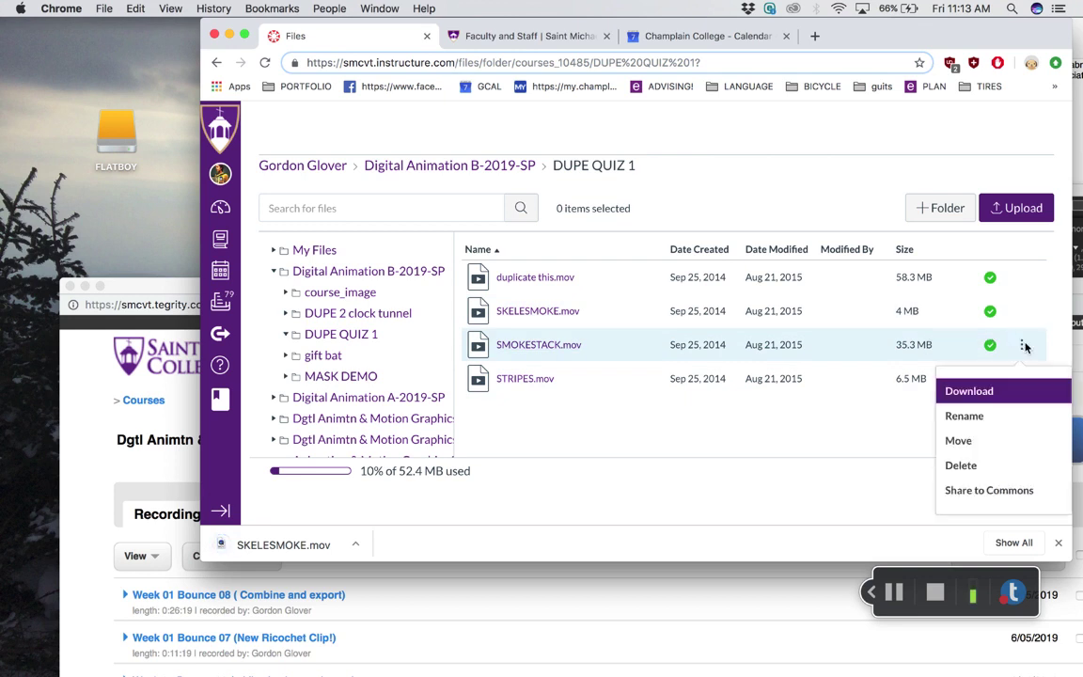
click(978, 402)
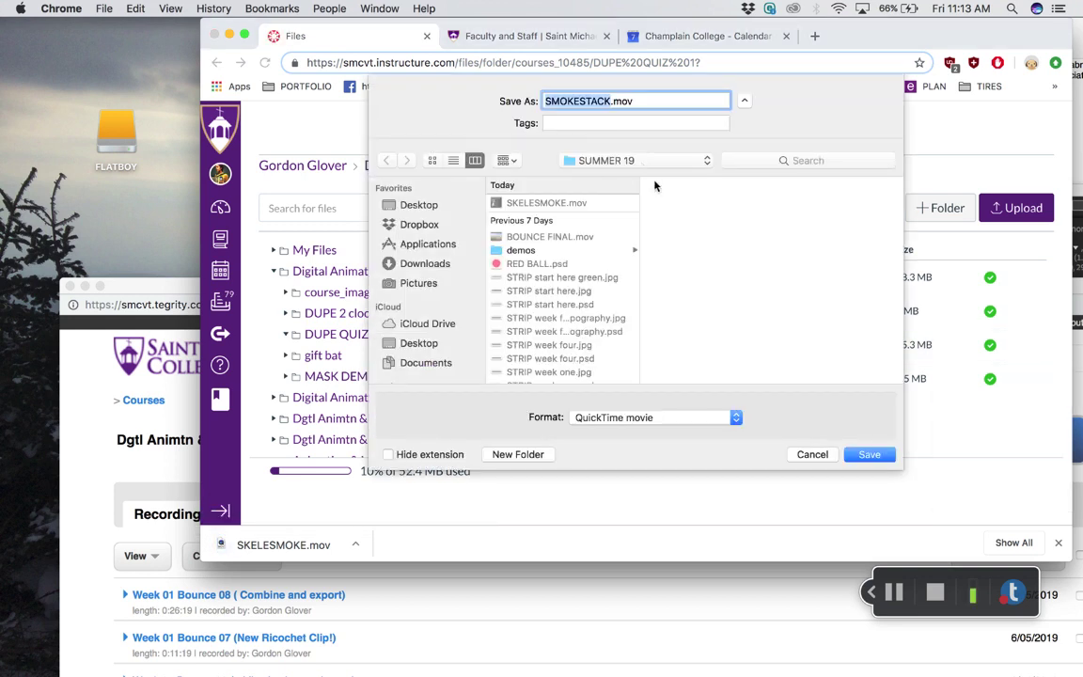
click(872, 454)
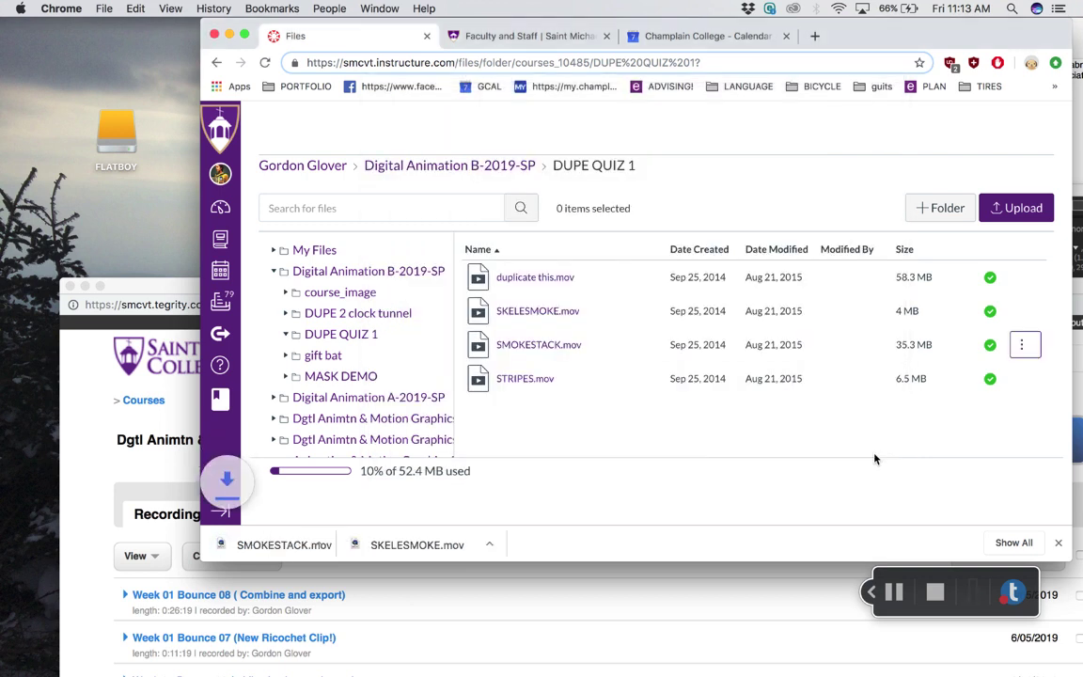
click(1023, 378)
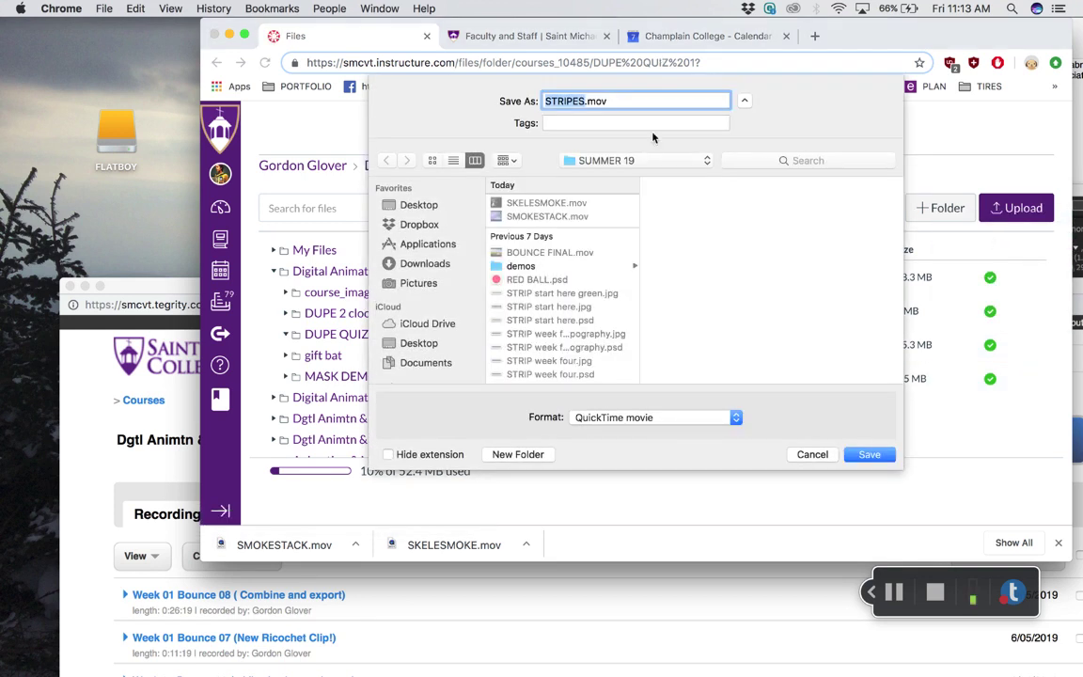
click(869, 454)
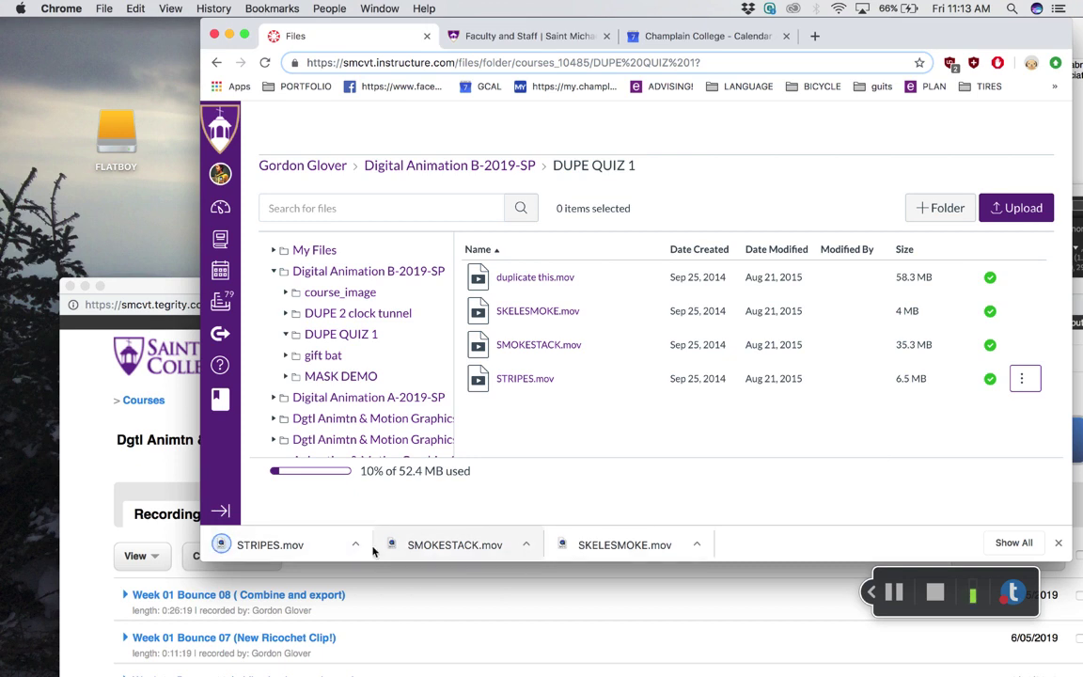
Step: Bring After Effects to the front and enlarge its window
mouse_move(559, 665)
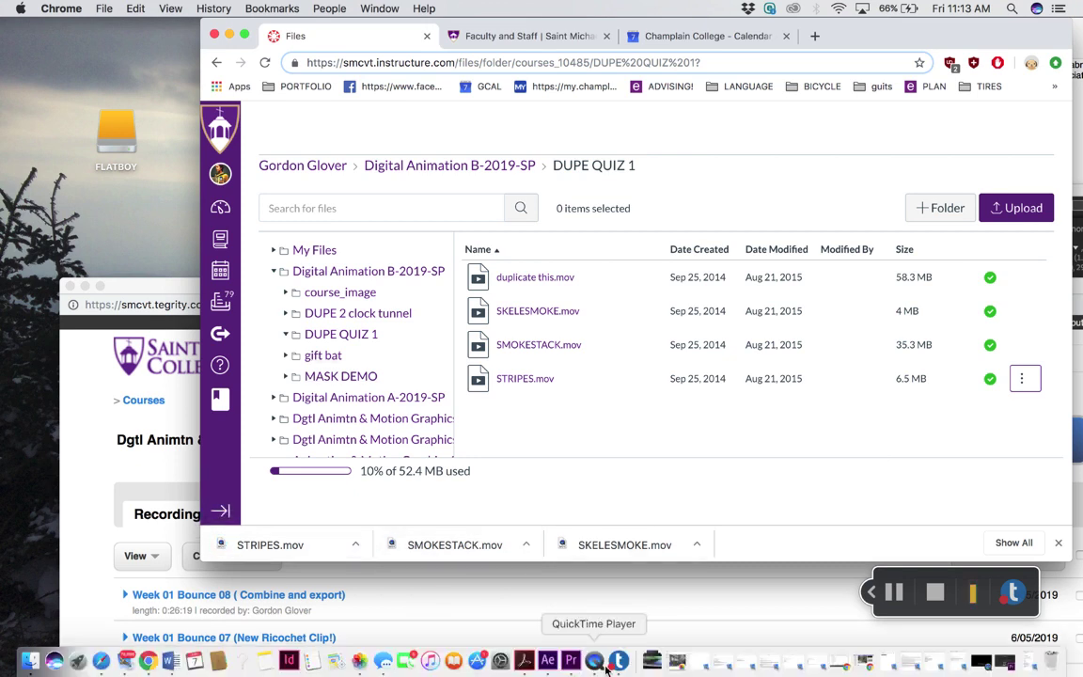
click(555, 664)
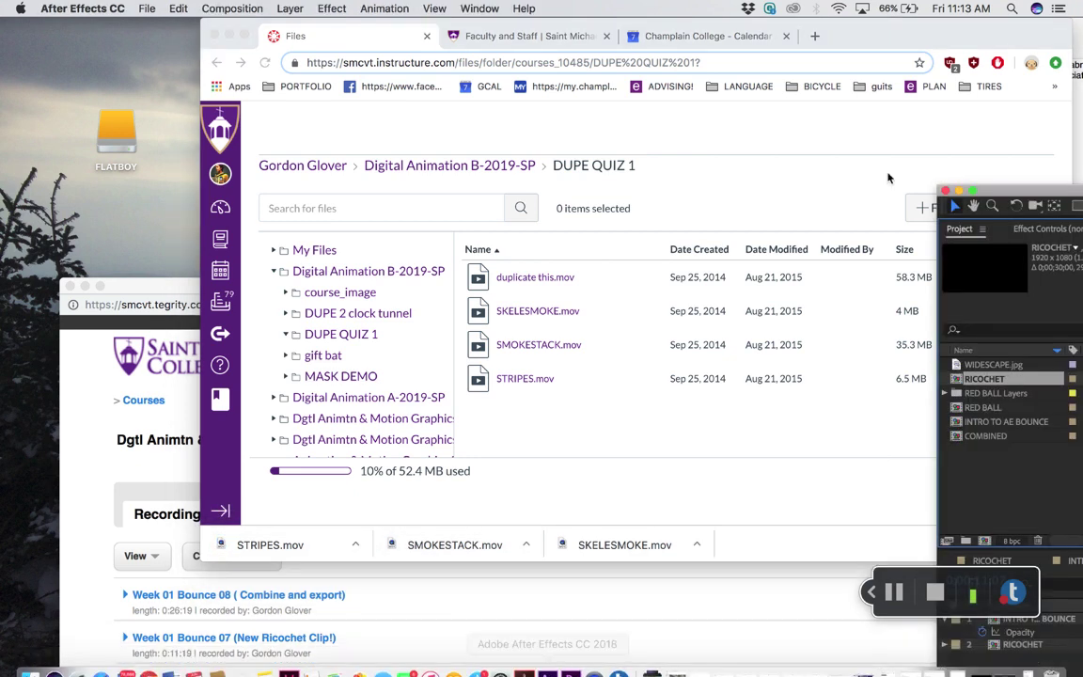
double_click(1014, 194)
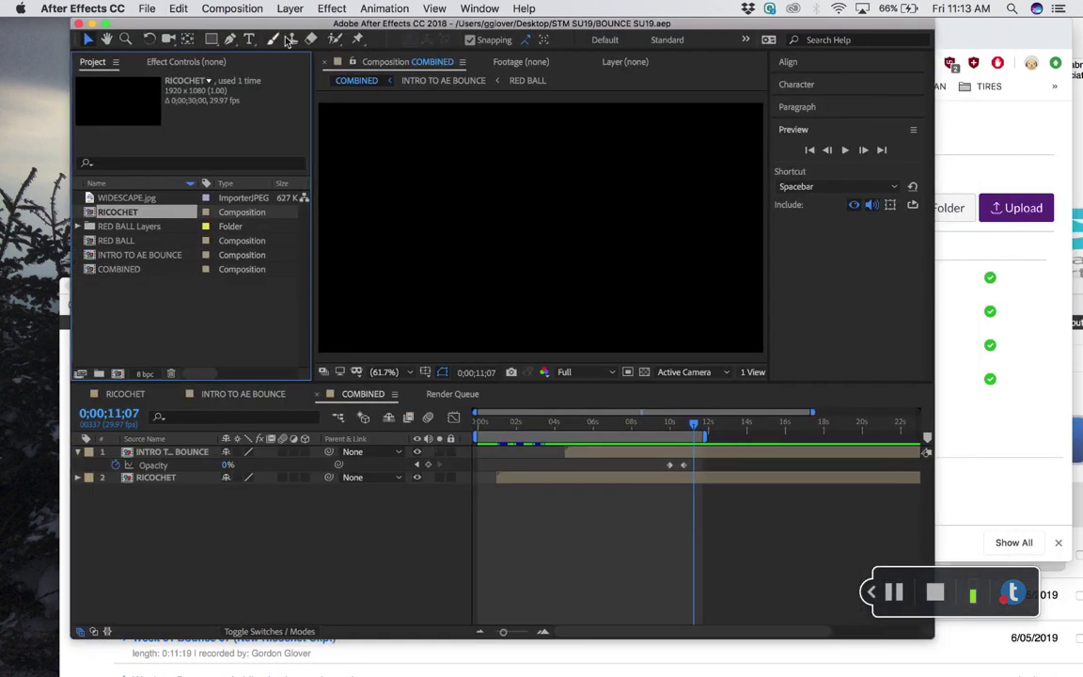
drag(257, 29, 237, 28)
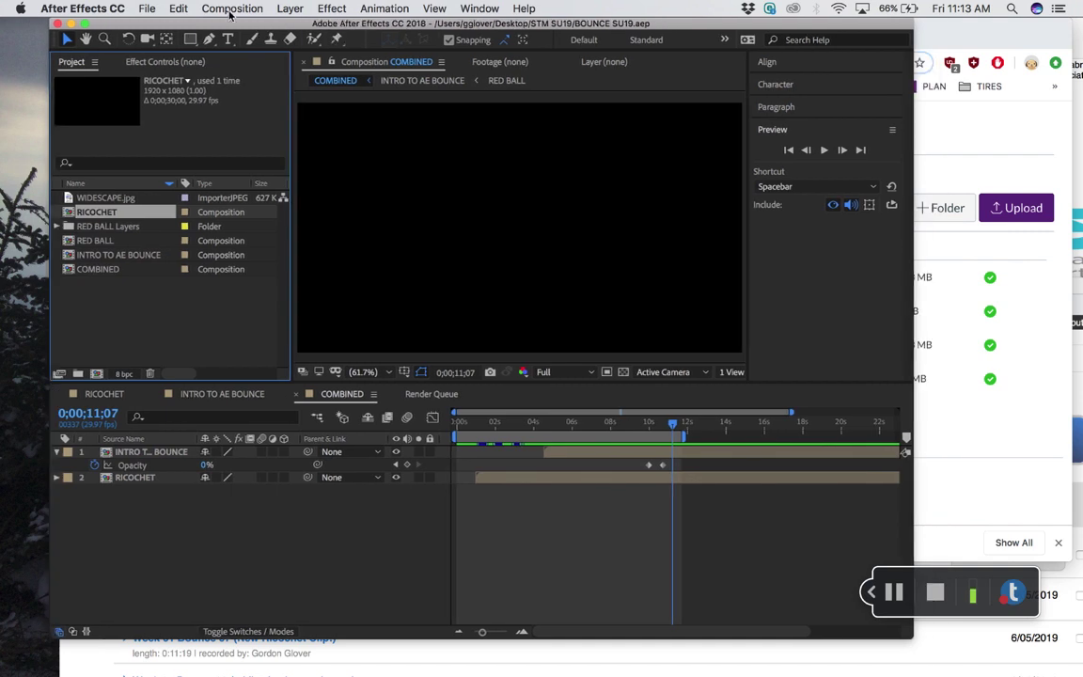
Step: Save the project as BOUNCE SU19.aep, replacing the existing file
click(147, 9)
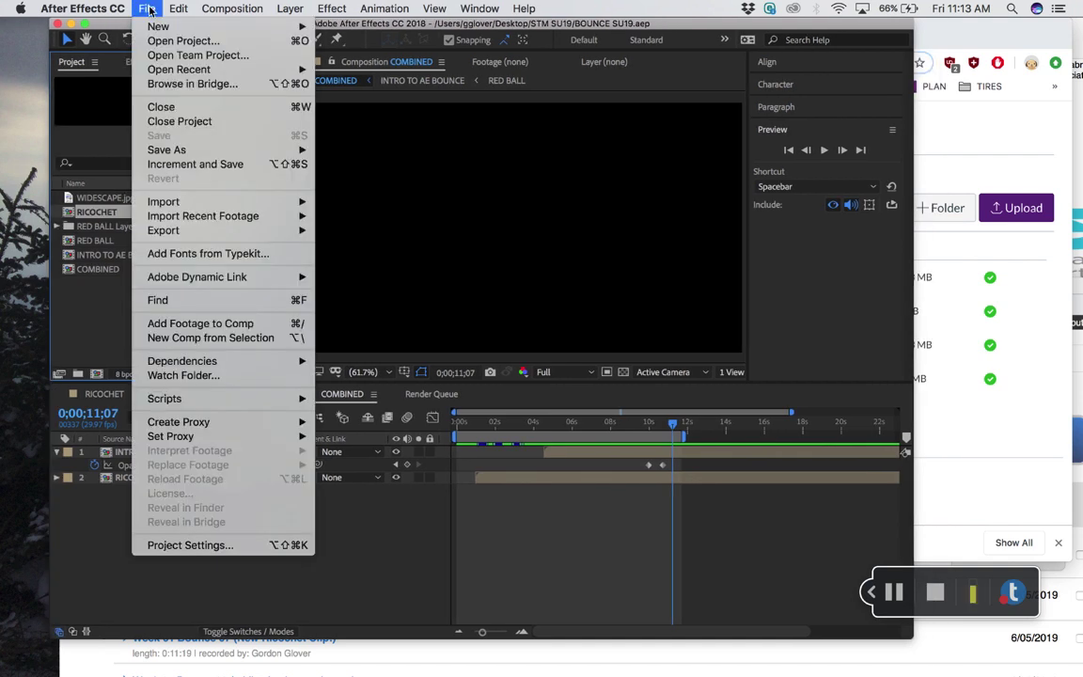
mouse_move(177, 153)
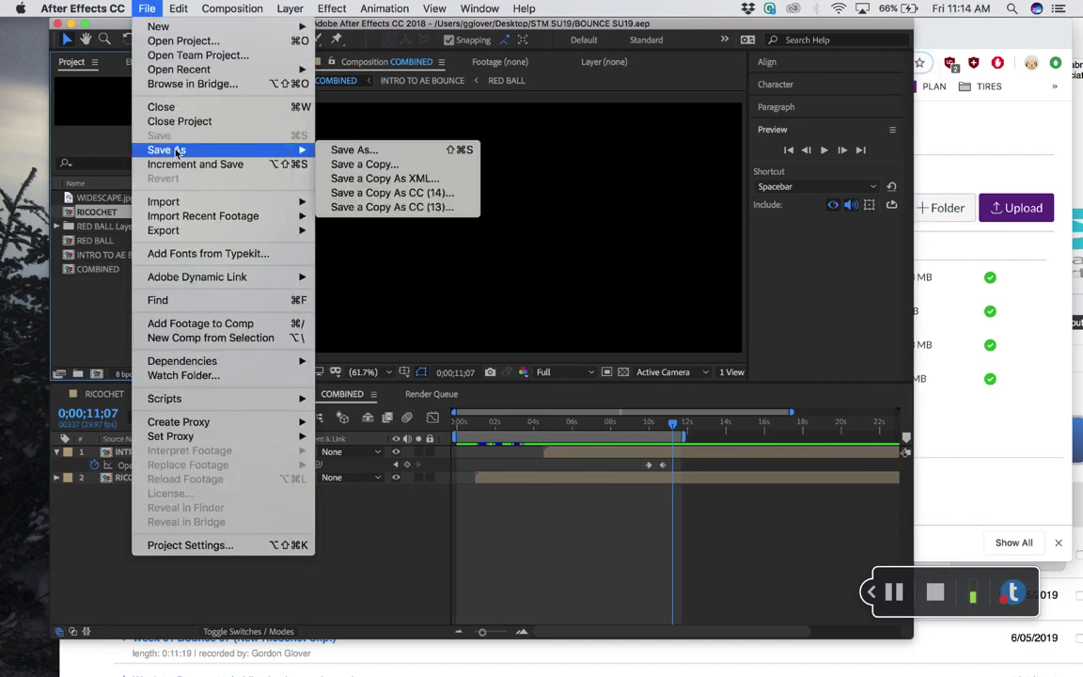
click(341, 151)
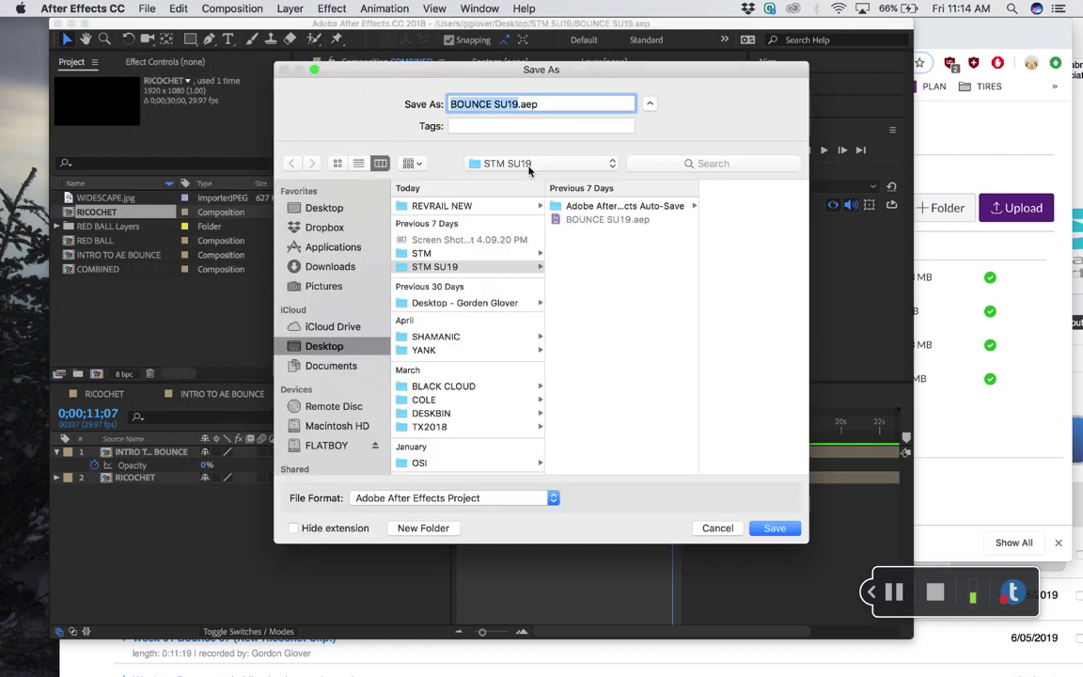
click(788, 532)
click(667, 175)
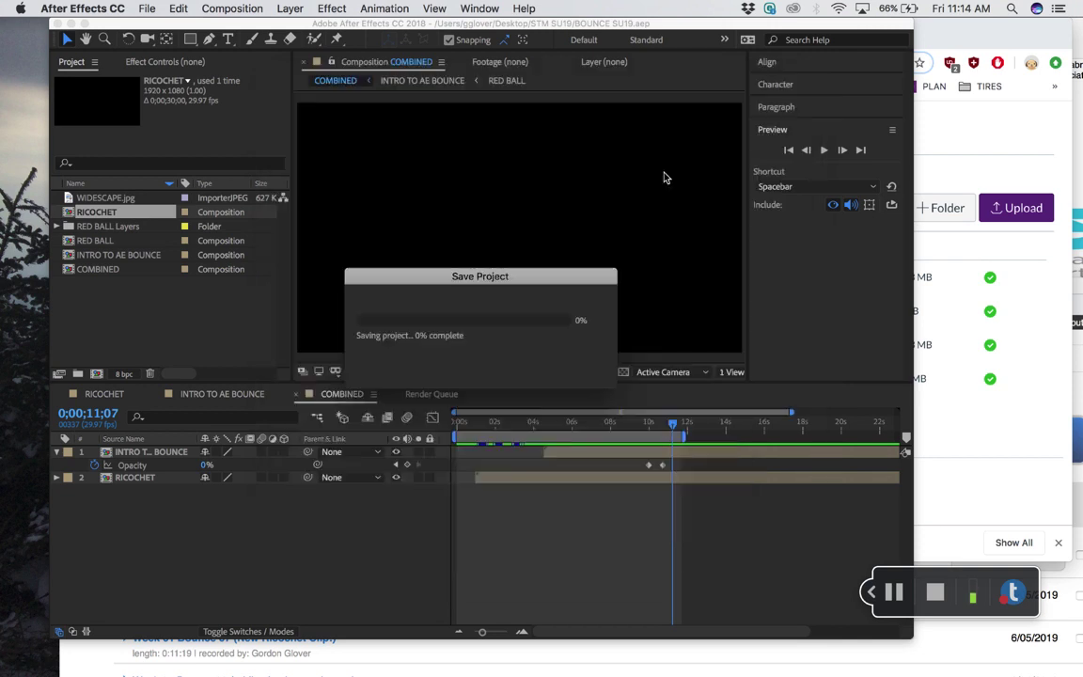
Step: Start a new empty After Effects project
click(146, 8)
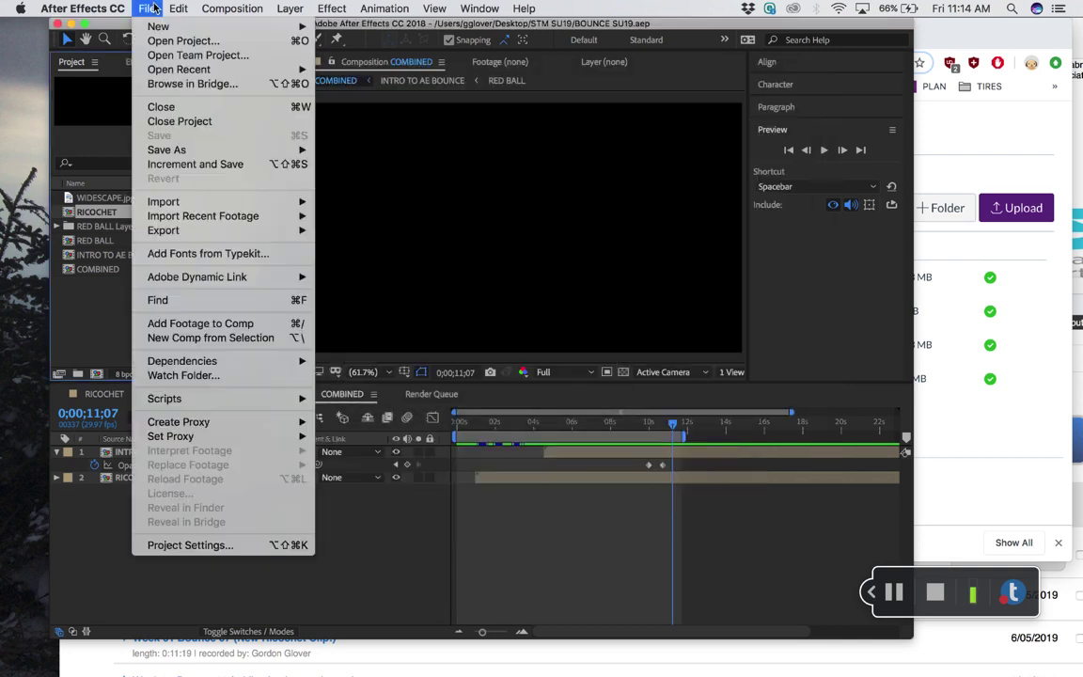
mouse_move(160, 29)
click(356, 31)
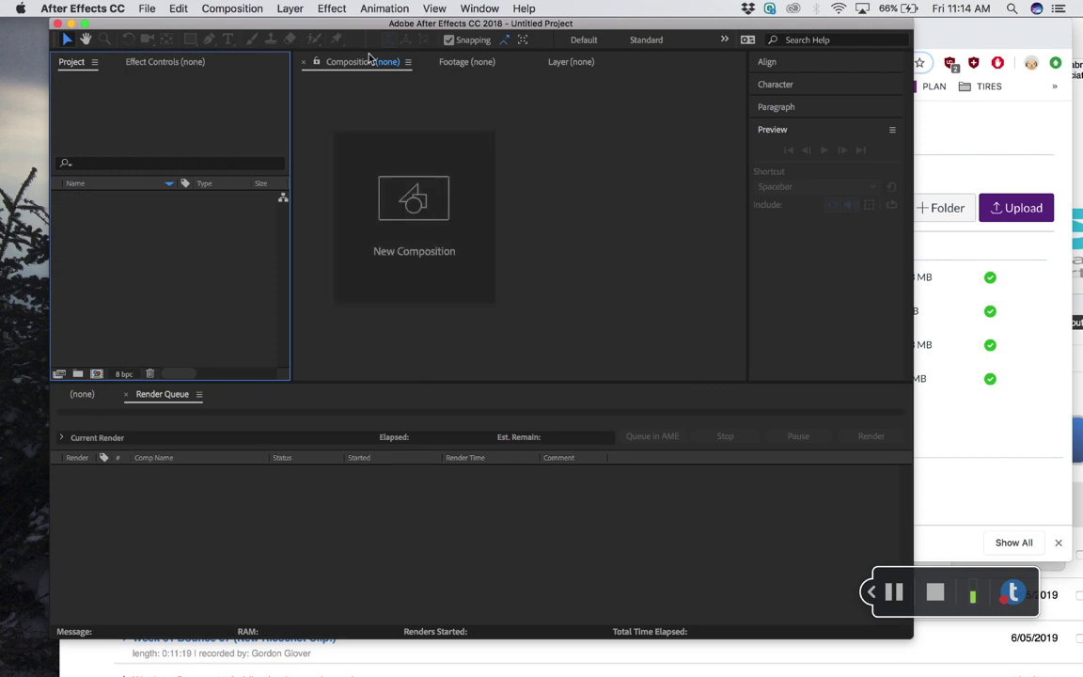
drag(357, 30, 367, 56)
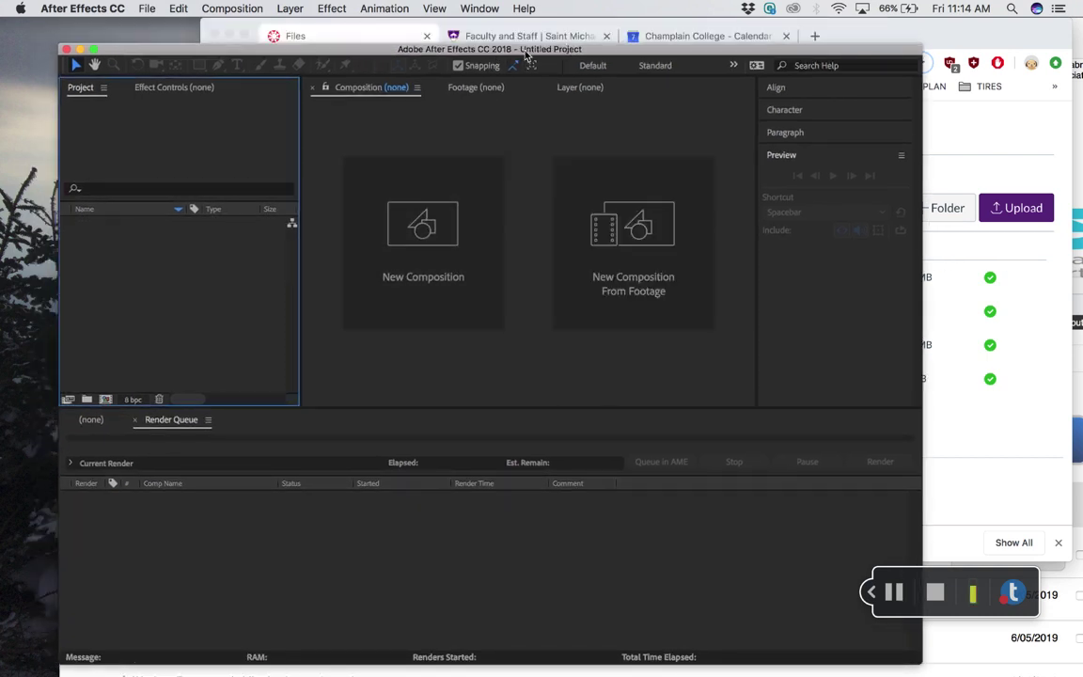
drag(372, 54, 349, 32)
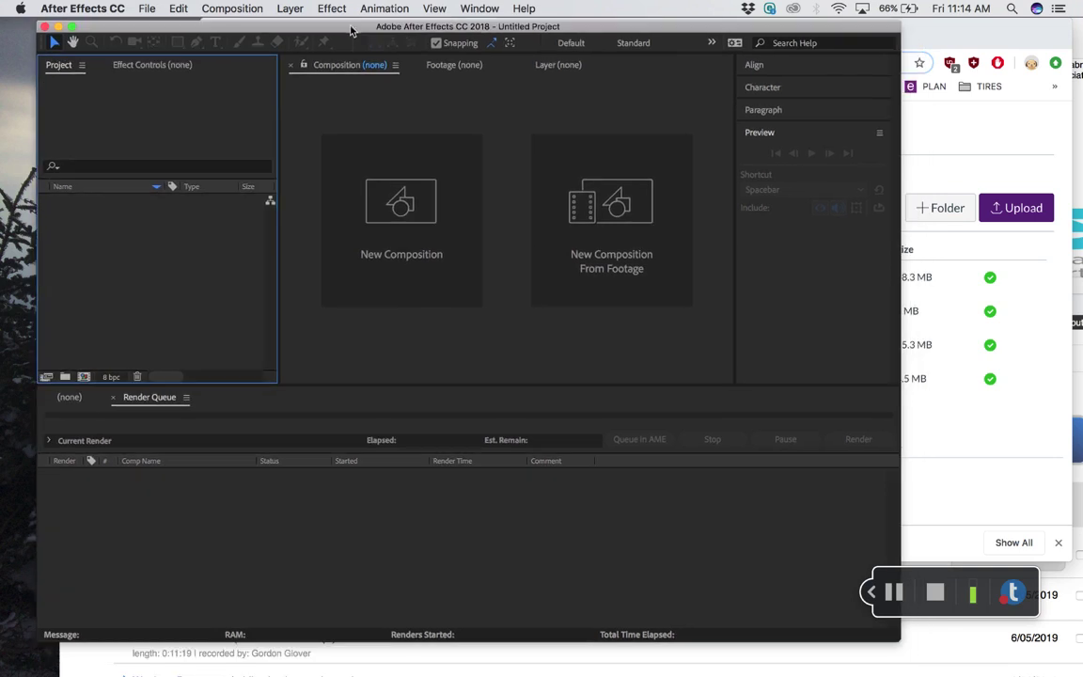
Step: Save the project as SKELETON.aep in the SUMMER 19 folder
click(151, 10)
mouse_move(188, 150)
click(381, 152)
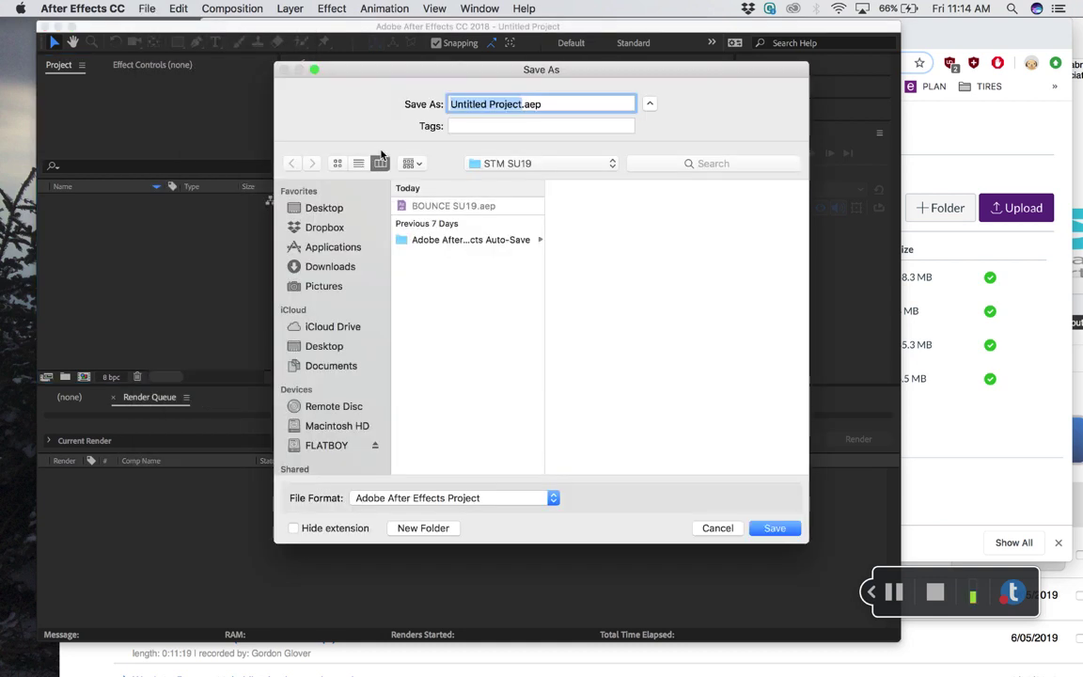
text(SKELETO)
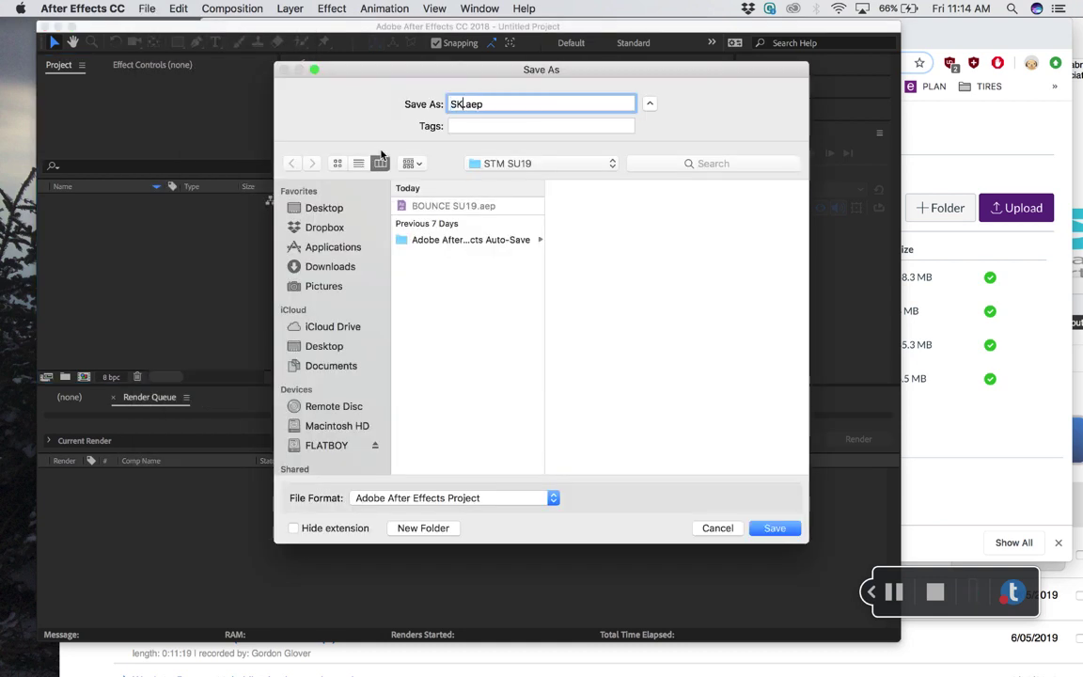
text(N)
click(505, 165)
click(505, 165)
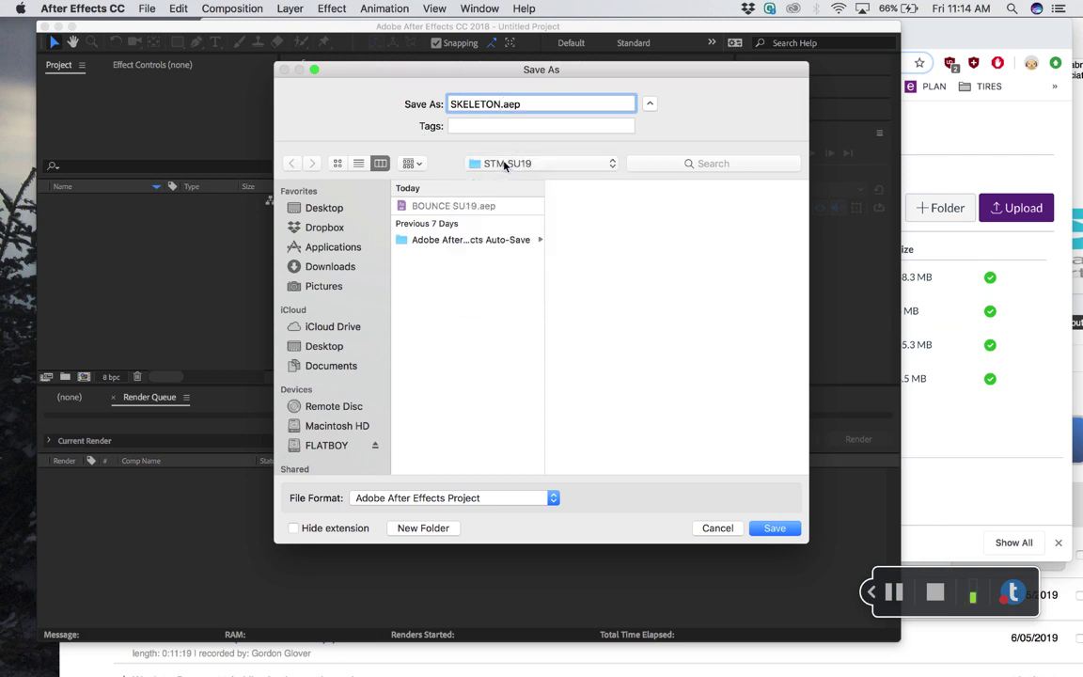
click(503, 164)
click(504, 247)
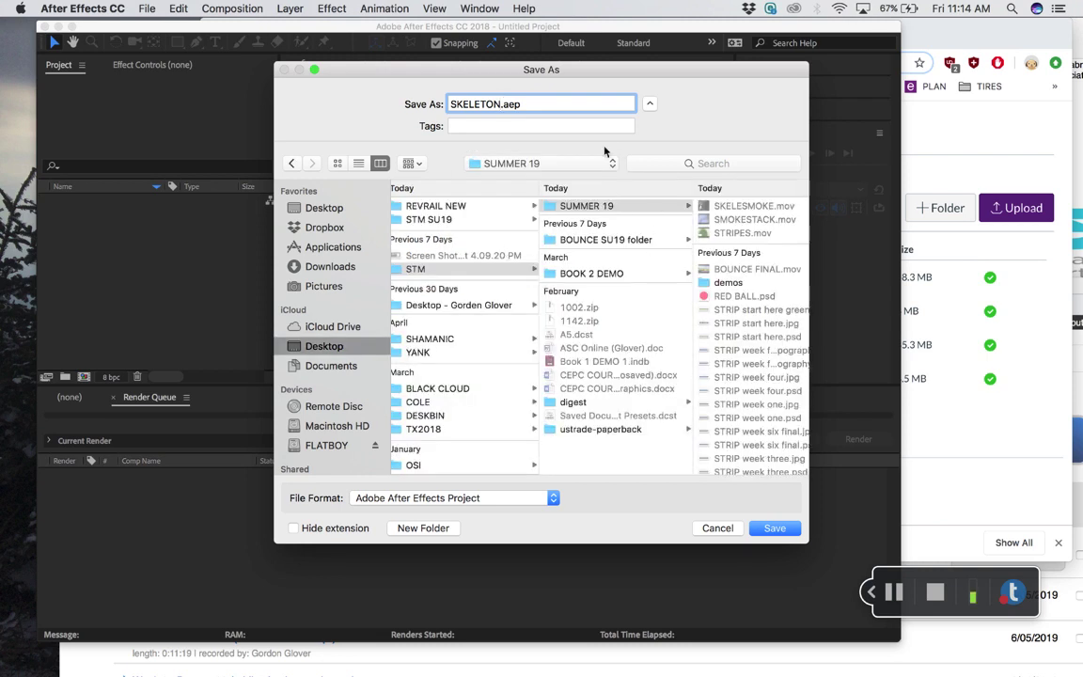
drag(614, 78, 543, 64)
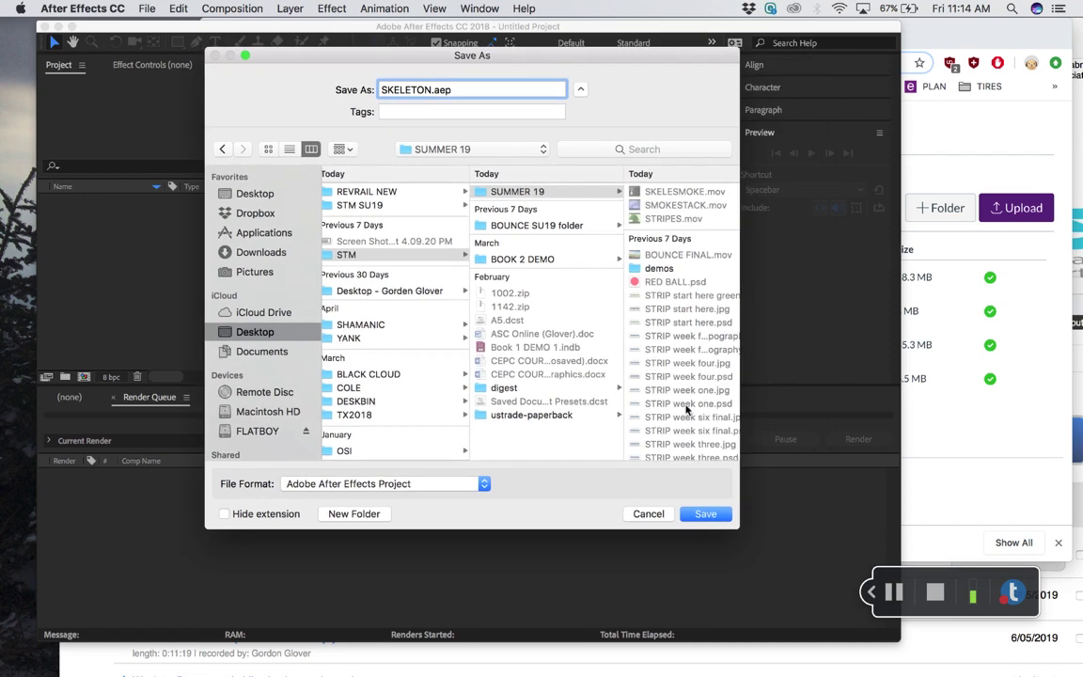
click(706, 513)
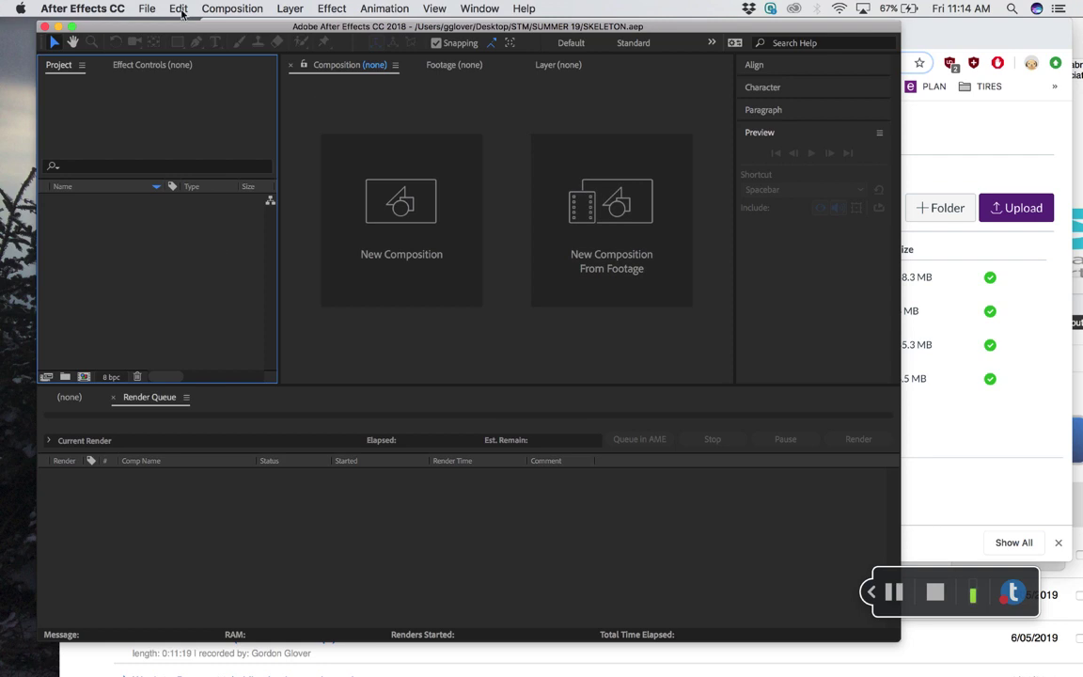
Step: Import SKELESMOKE.mov, then SMOKESTACK.mov and STRIPES.mov, via Import Multiple Files
click(147, 9)
mouse_move(183, 204)
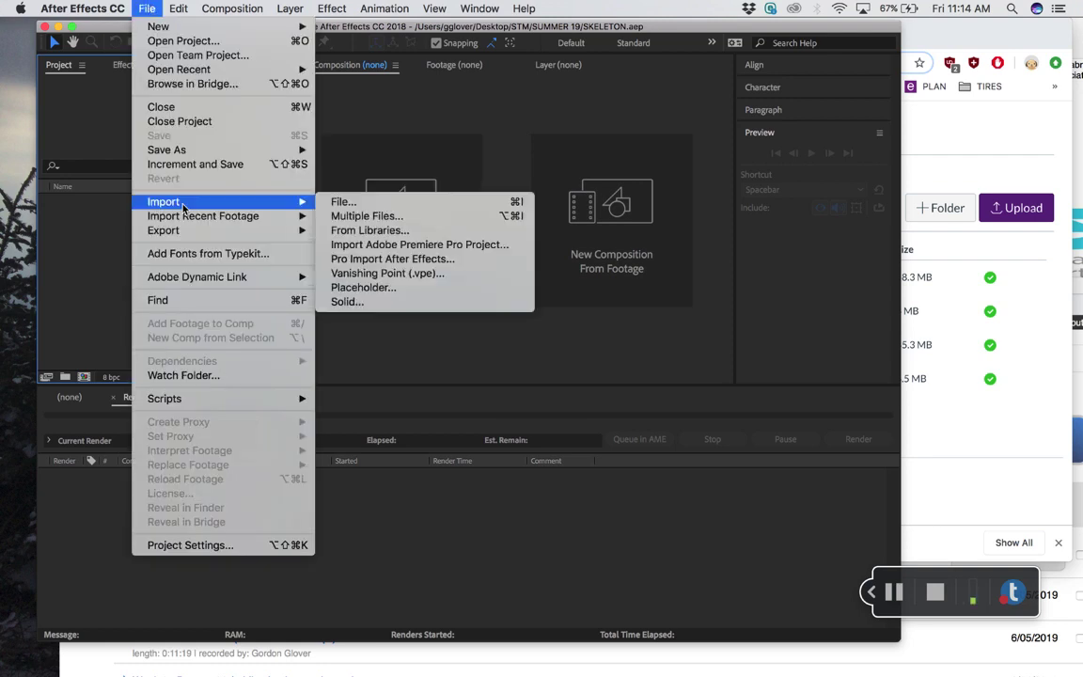
click(348, 217)
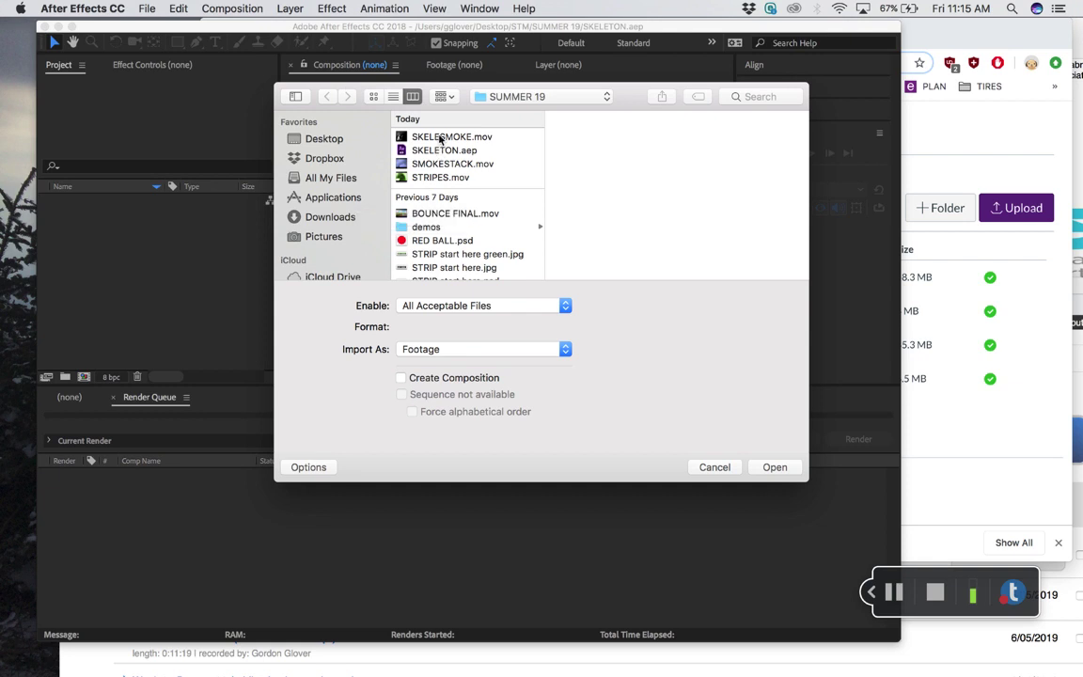
click(439, 139)
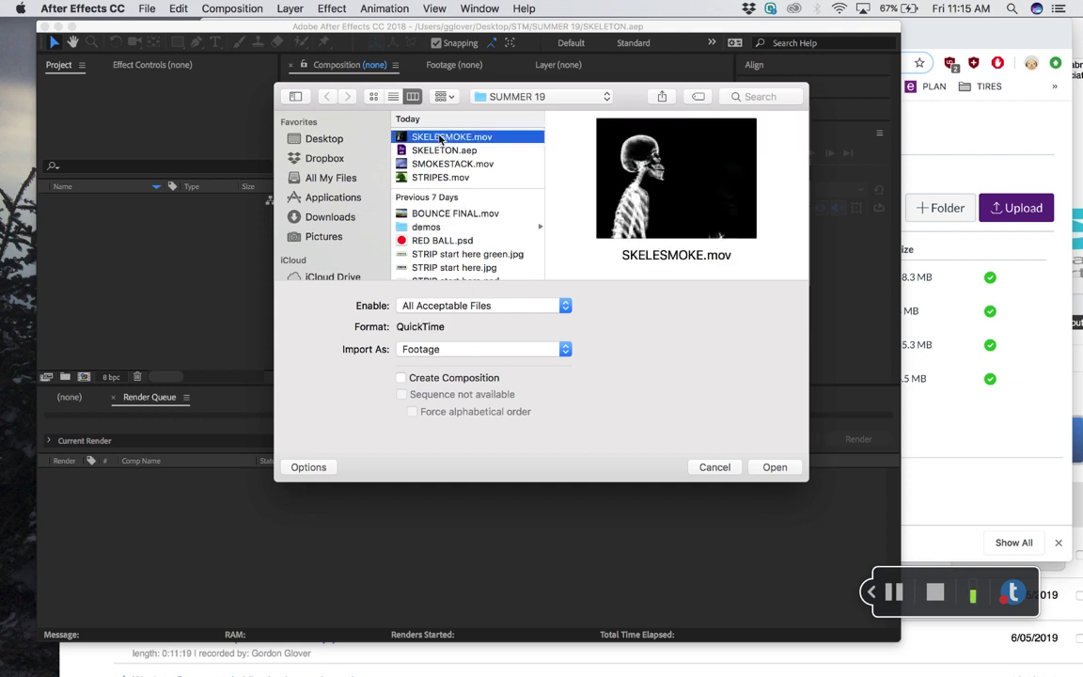
click(780, 470)
key(super+i)
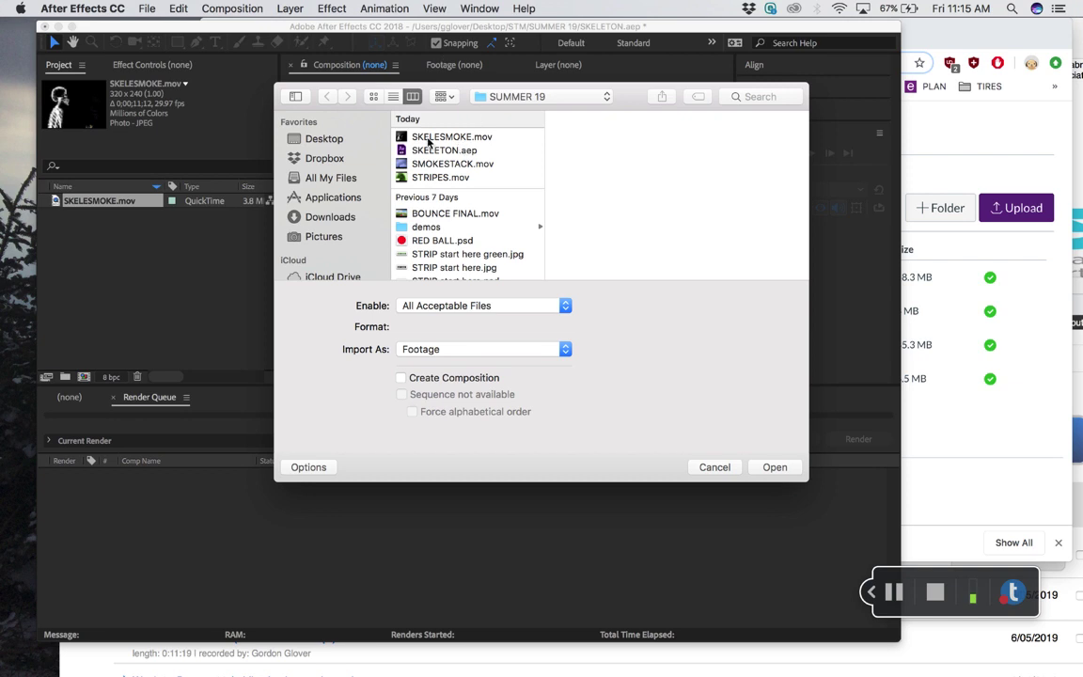
click(458, 165)
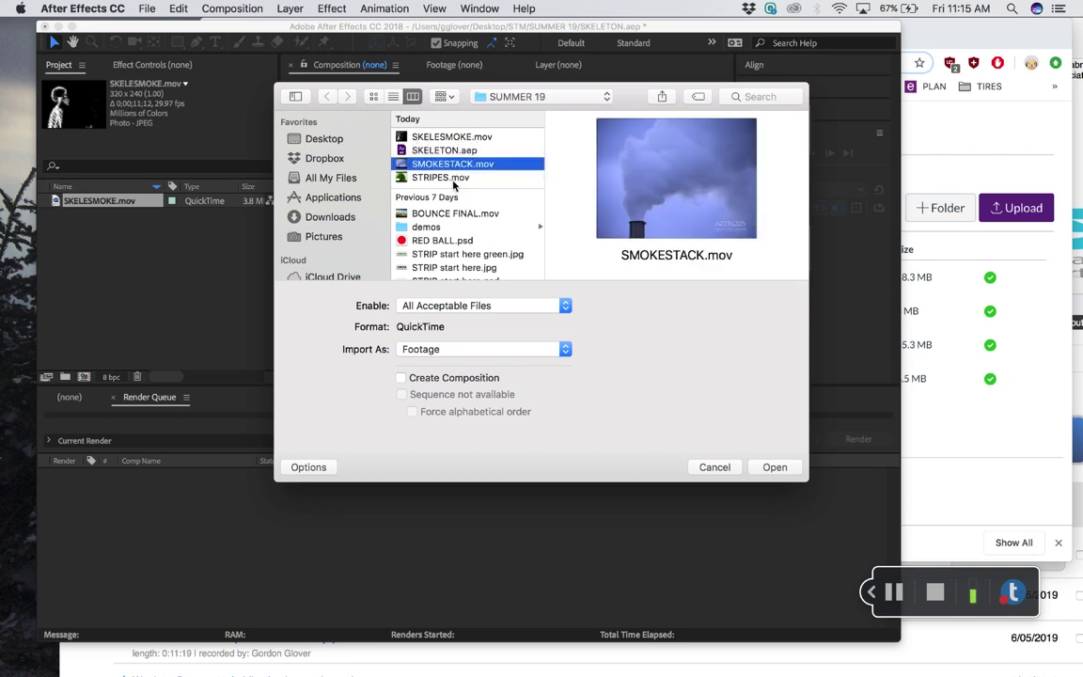
shift+click(442, 176)
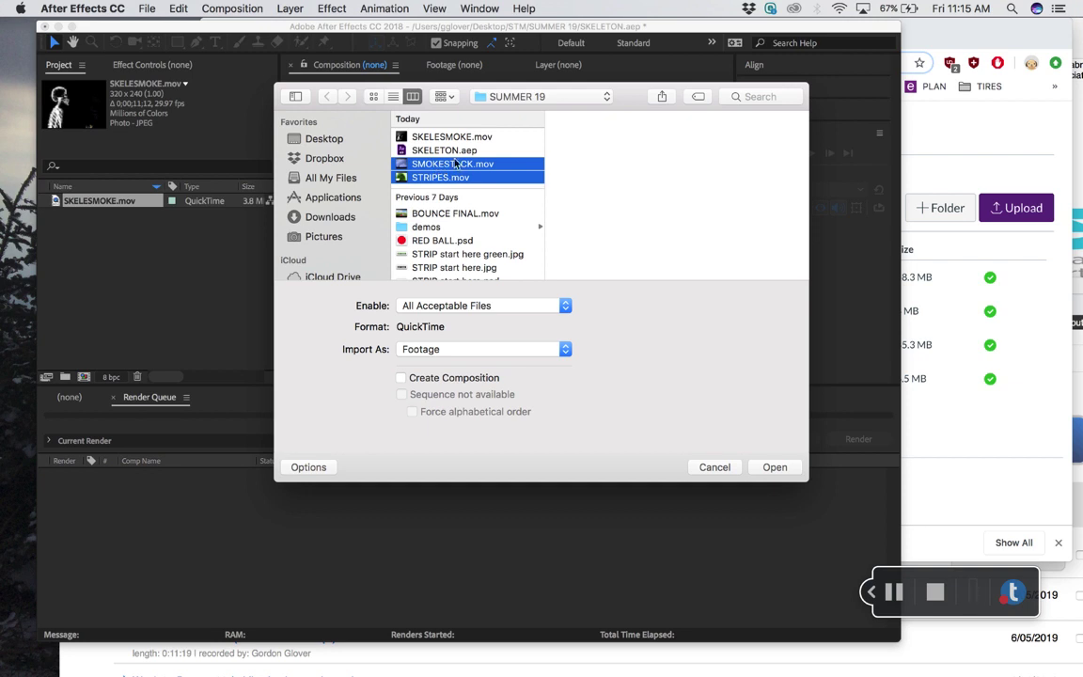
click(770, 467)
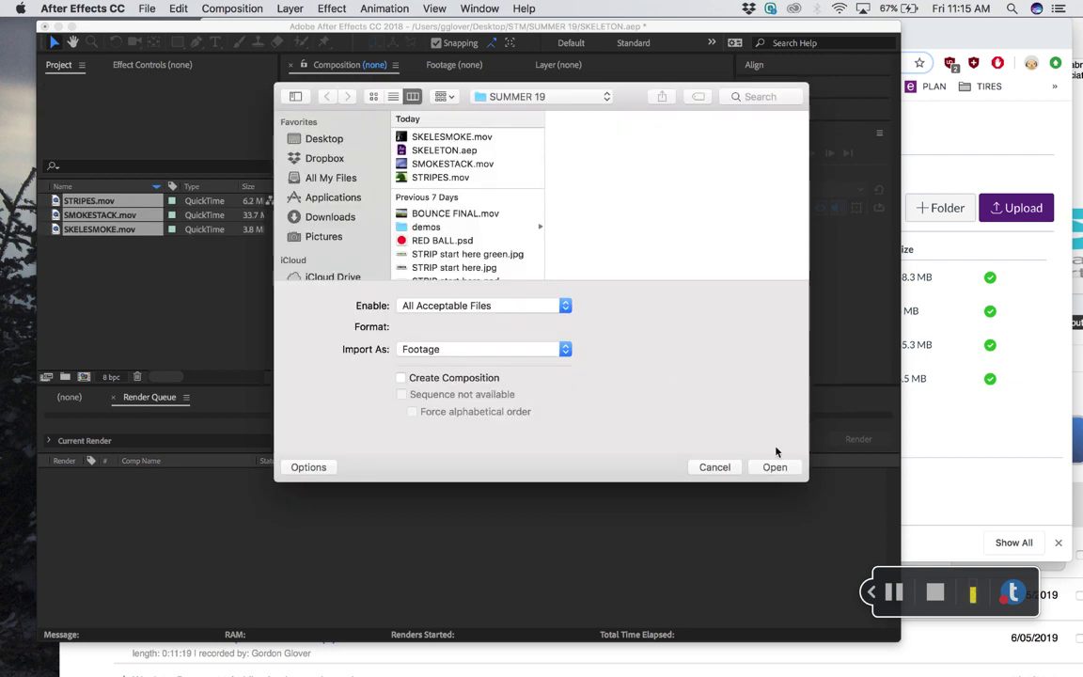
click(734, 469)
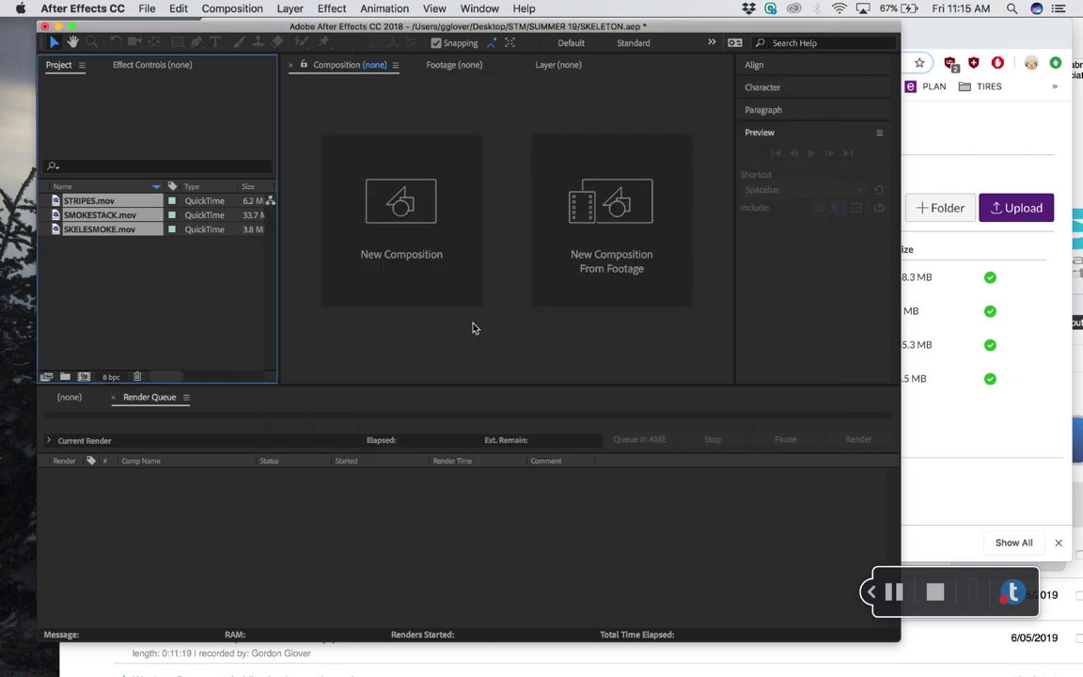
Step: Select each imported clip in the Project panel to check its 320×240 details
click(132, 266)
click(80, 200)
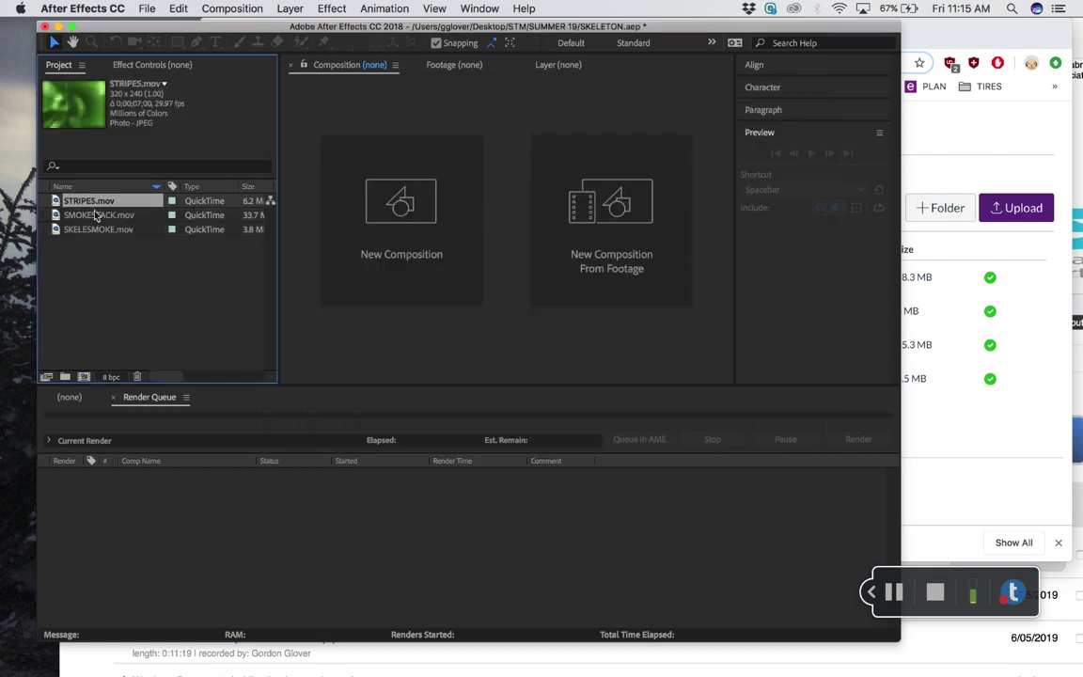
click(95, 215)
click(96, 229)
click(85, 200)
Step: Create a 30-second HDTV 1080 29.97 composition named 'example'
click(233, 9)
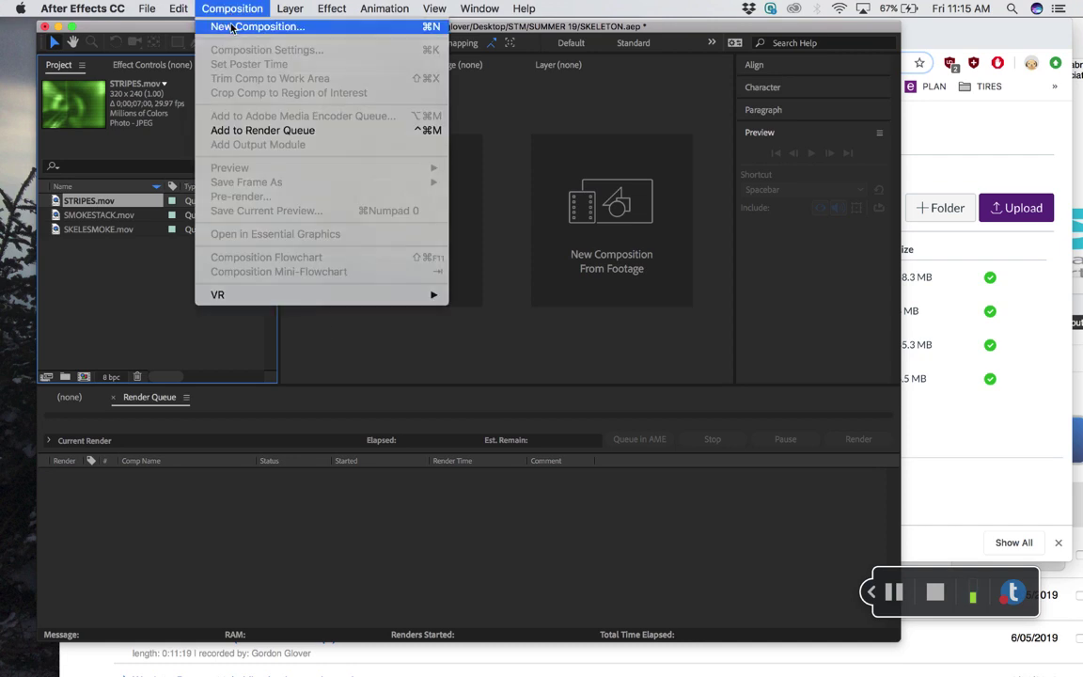
click(231, 27)
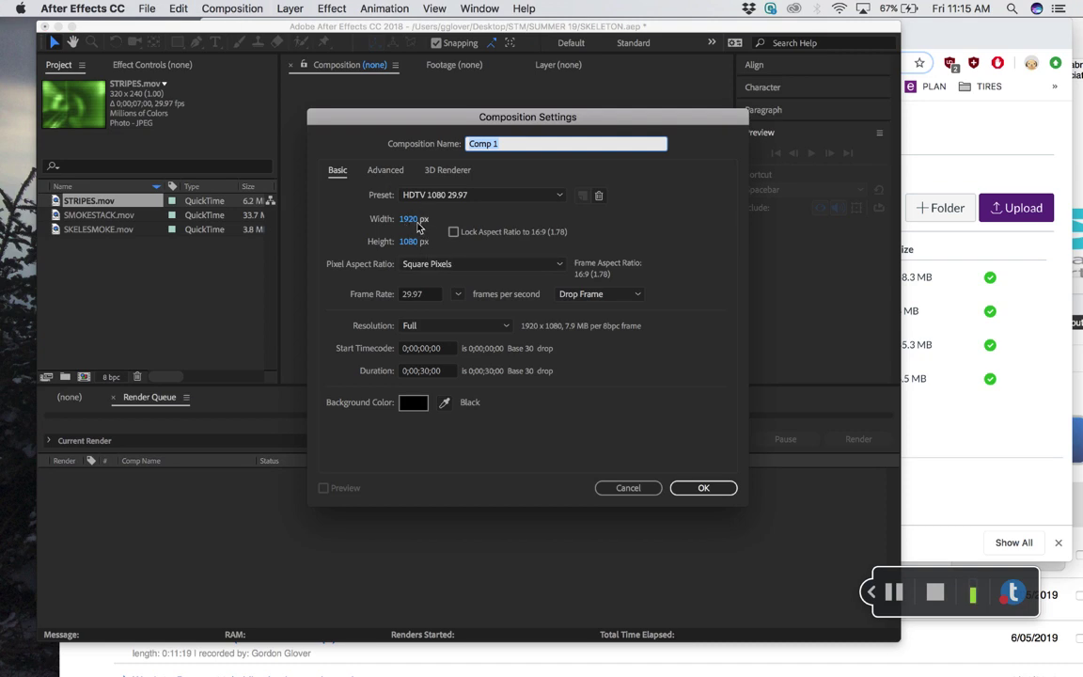
drag(396, 118, 391, 101)
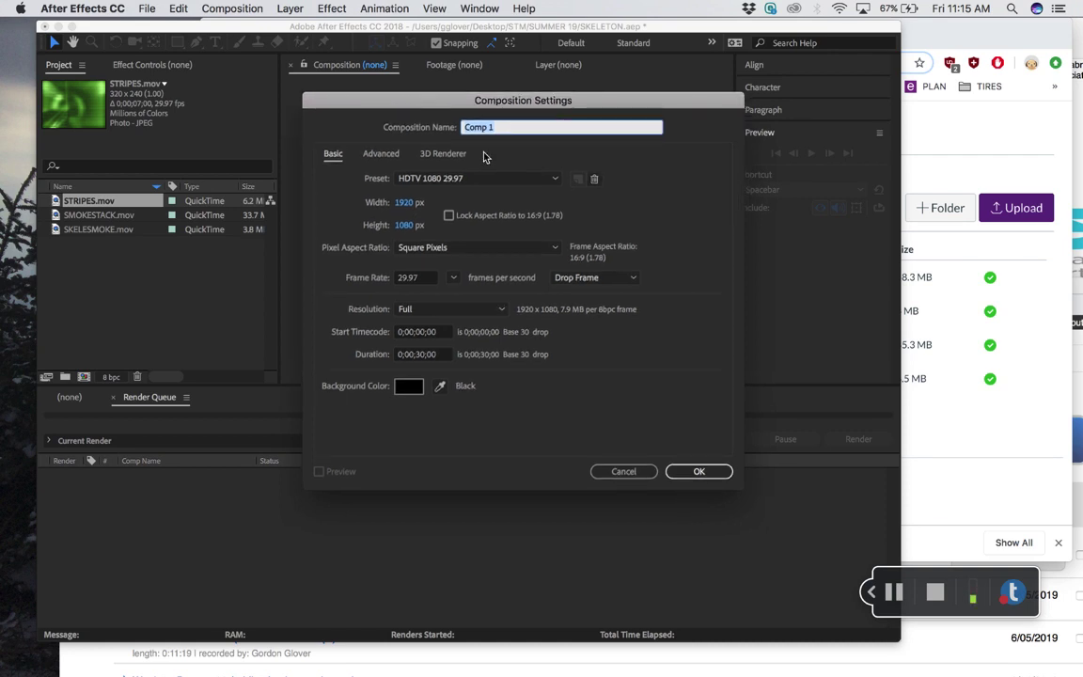
text(cxample)
click(696, 471)
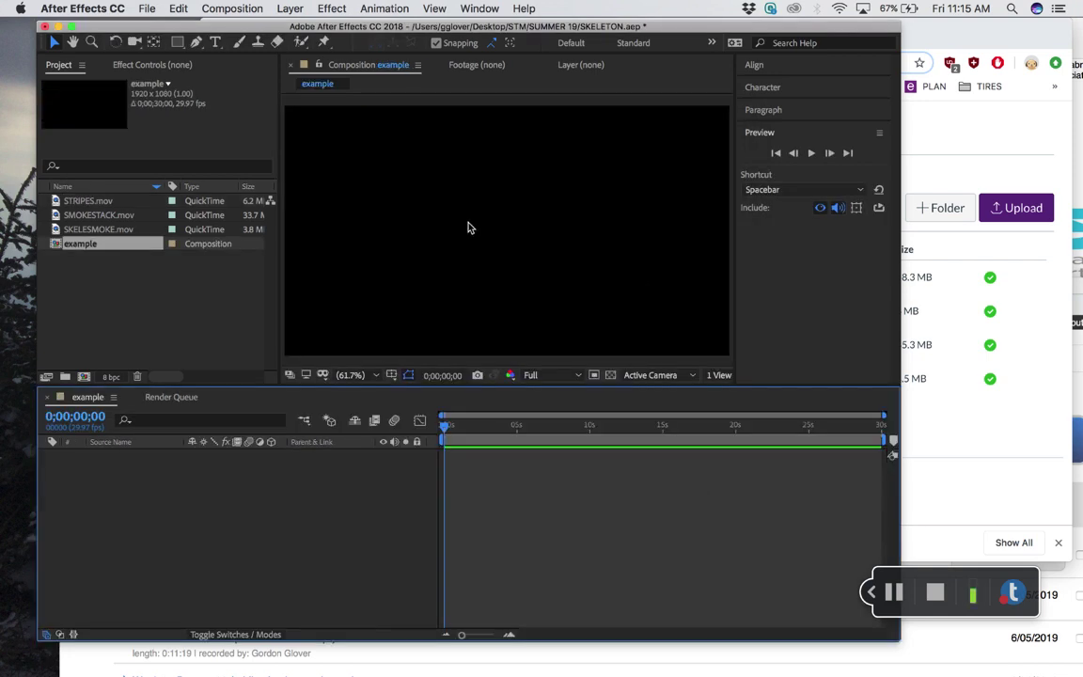
Step: Add the SKELESMOKE.mov footage as a layer in the example composition
click(71, 261)
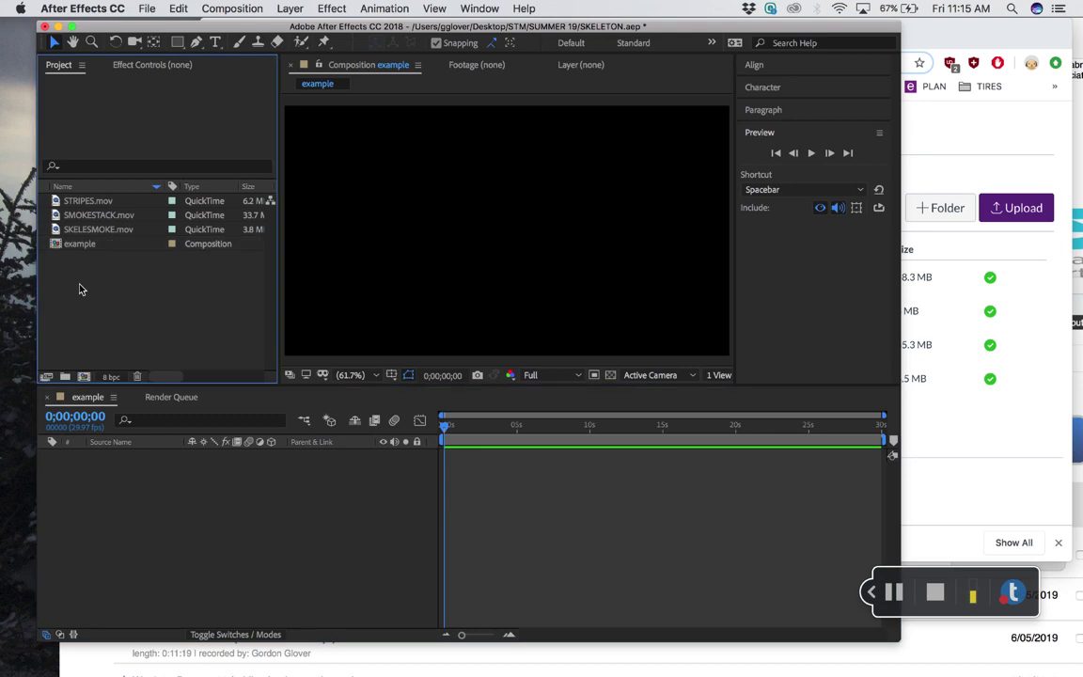
click(64, 232)
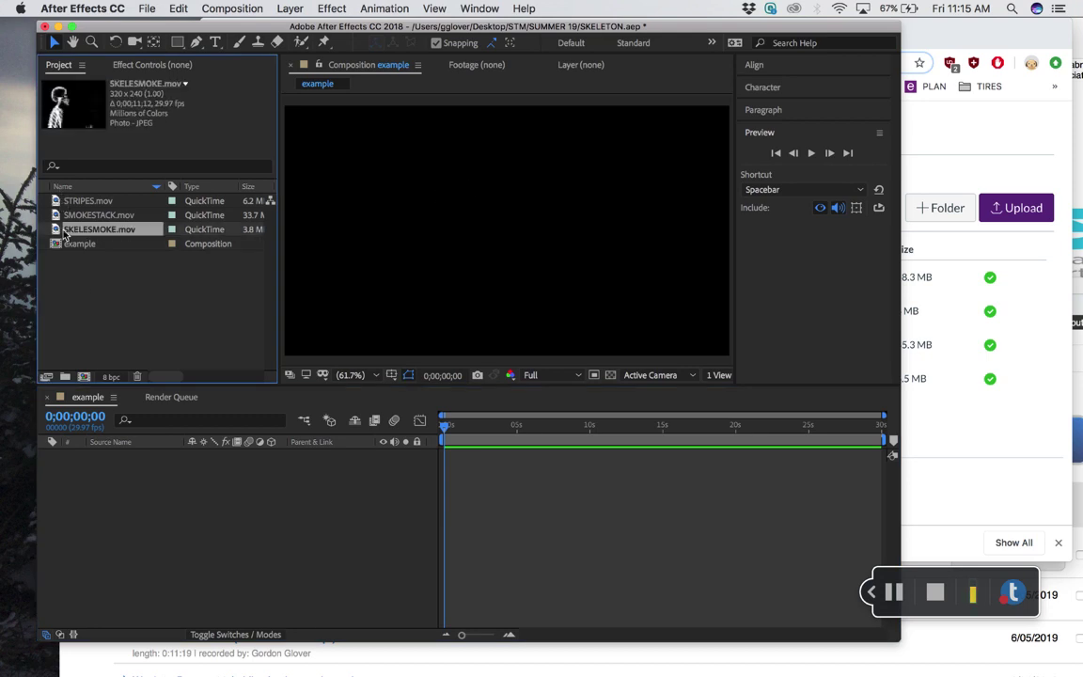
drag(65, 235, 407, 218)
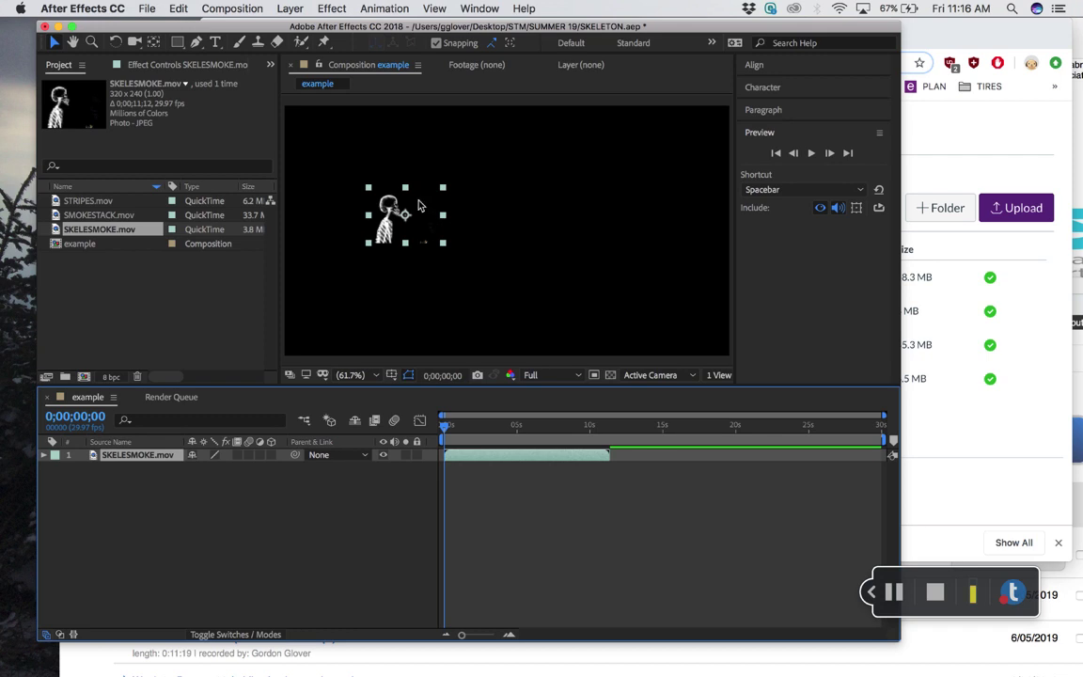
Step: Scale the SKELESMOKE.mov layer up to 413% and nudge the skeleton into position in the frame
click(270, 554)
click(145, 455)
key(s)
drag(246, 468, 560, 181)
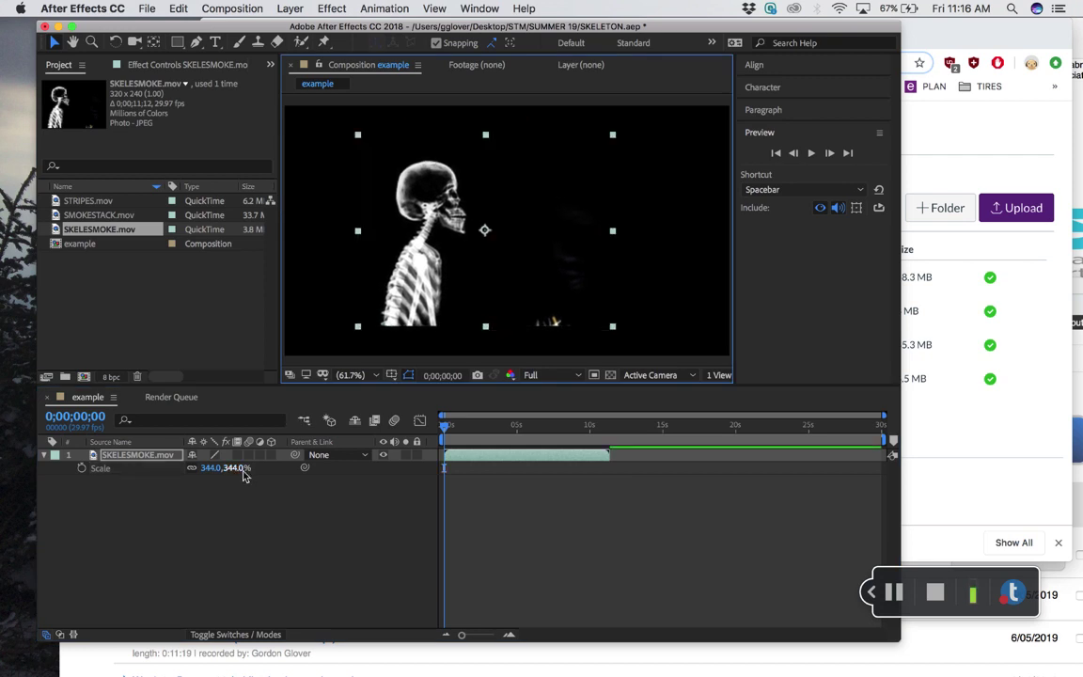
drag(243, 468, 299, 475)
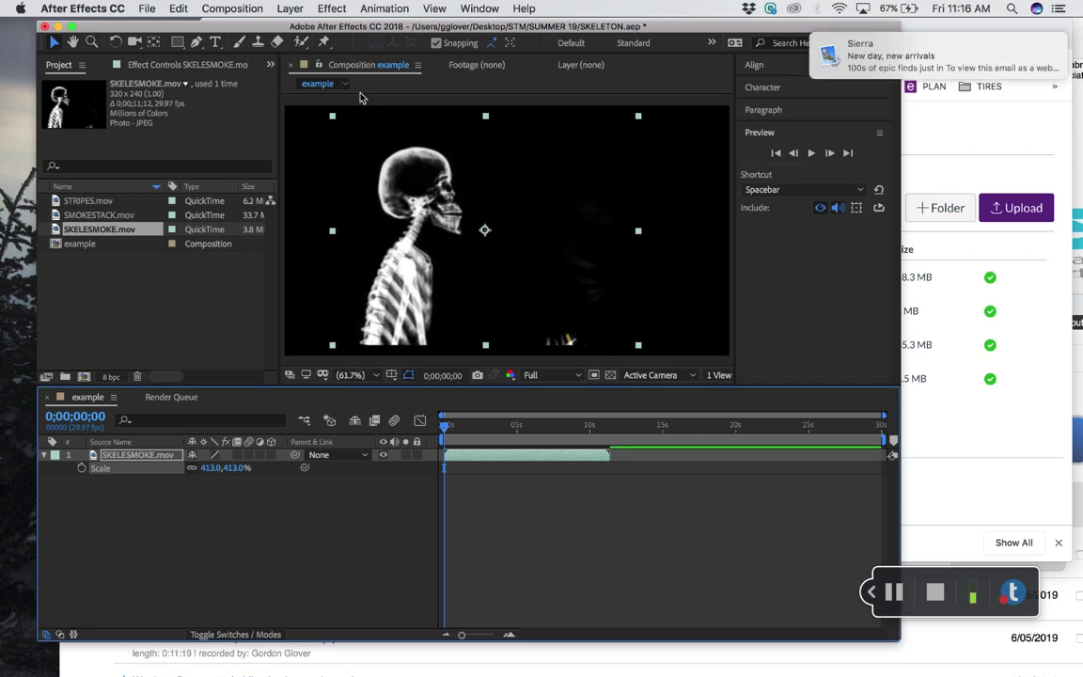
drag(575, 212, 610, 217)
drag(445, 235, 439, 242)
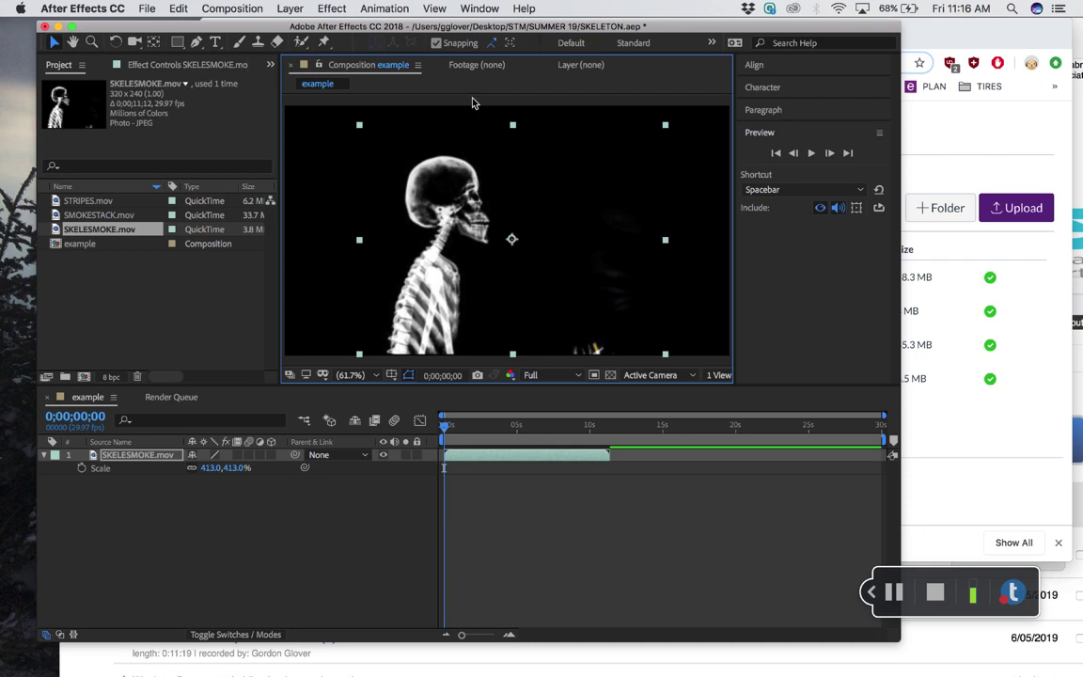
Step: Delete the example composition from the project and confirm the deletion
click(100, 246)
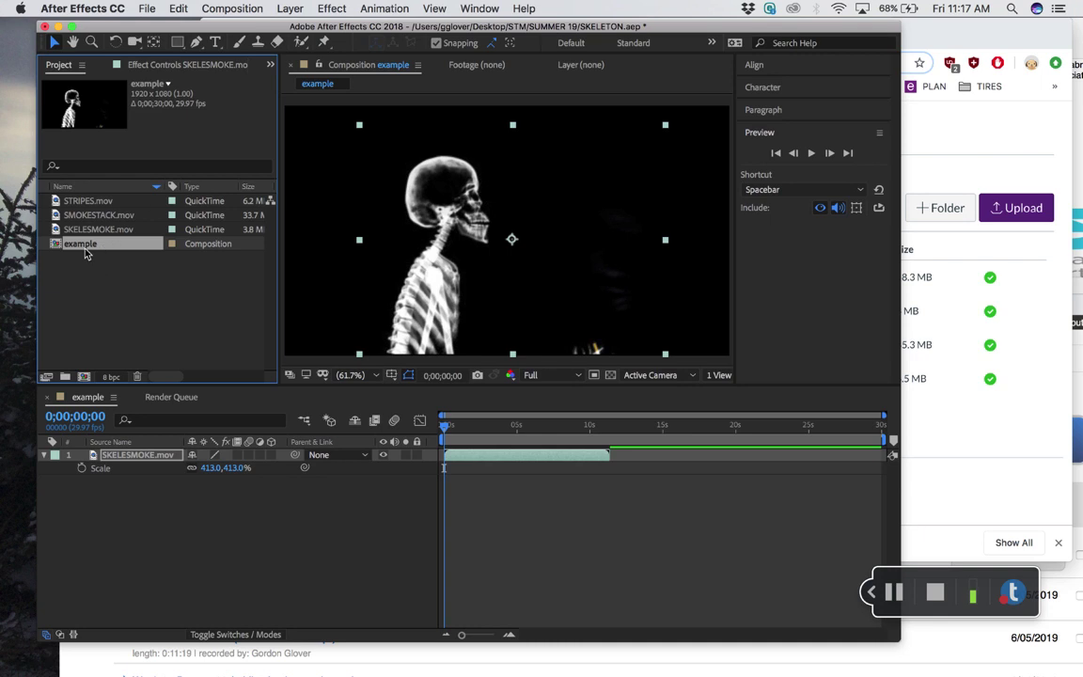
key(Delete)
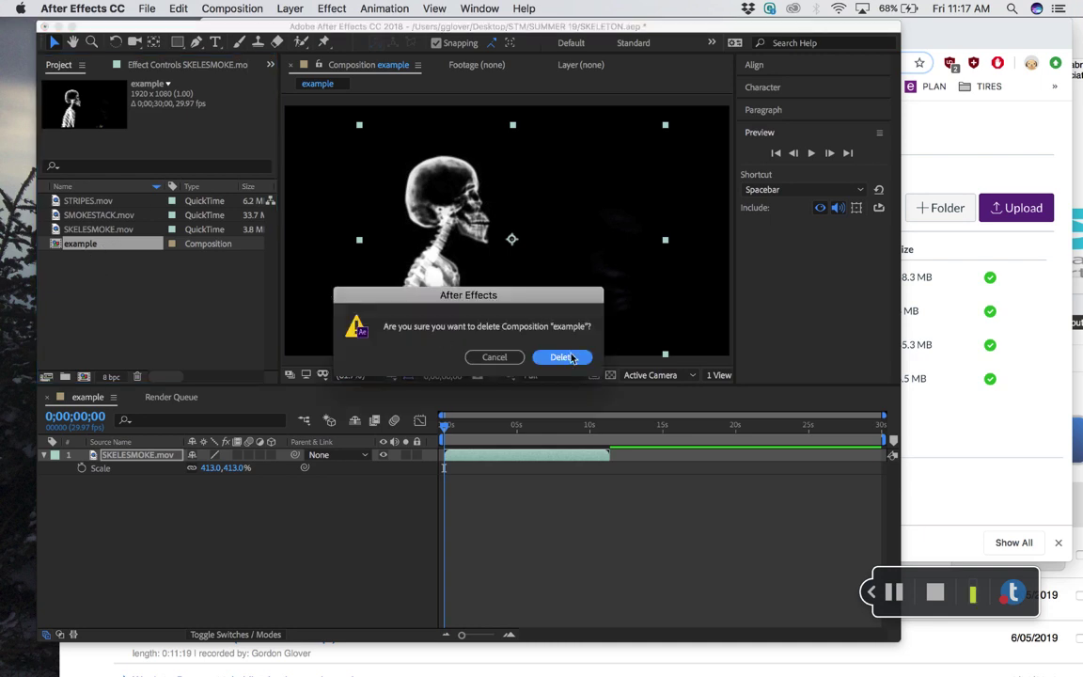
click(562, 357)
click(234, 594)
click(113, 289)
Step: Create and open a new 320×240 SKELESMOKE composition from the SKELESMOKE.mov clip
click(106, 230)
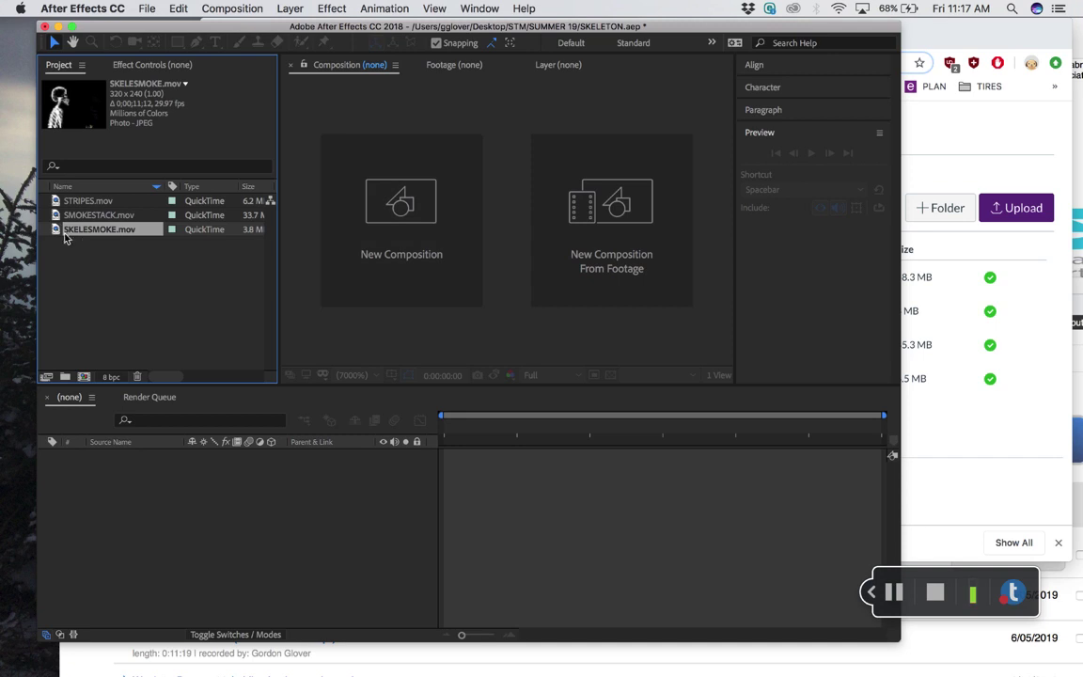
drag(66, 229, 386, 227)
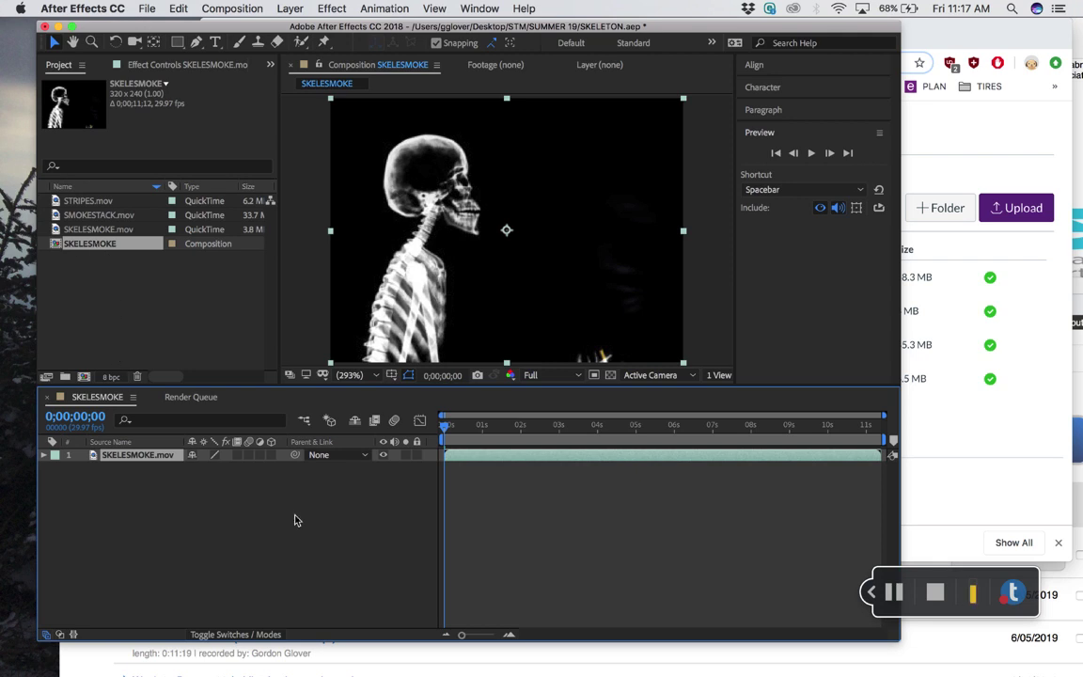
click(132, 148)
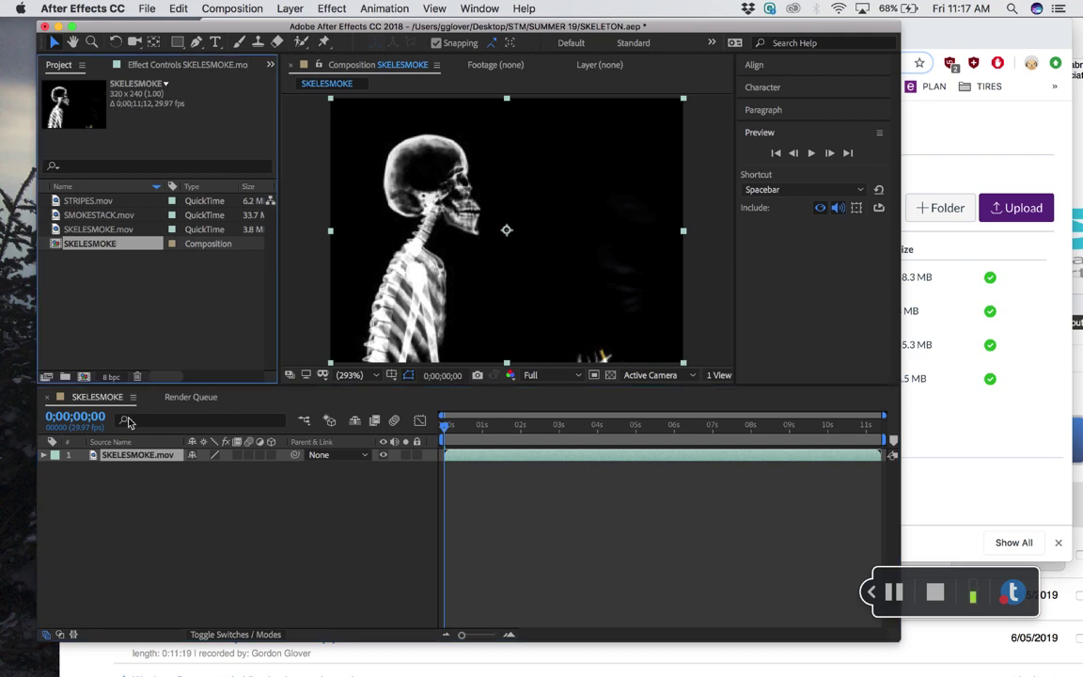
double_click(93, 245)
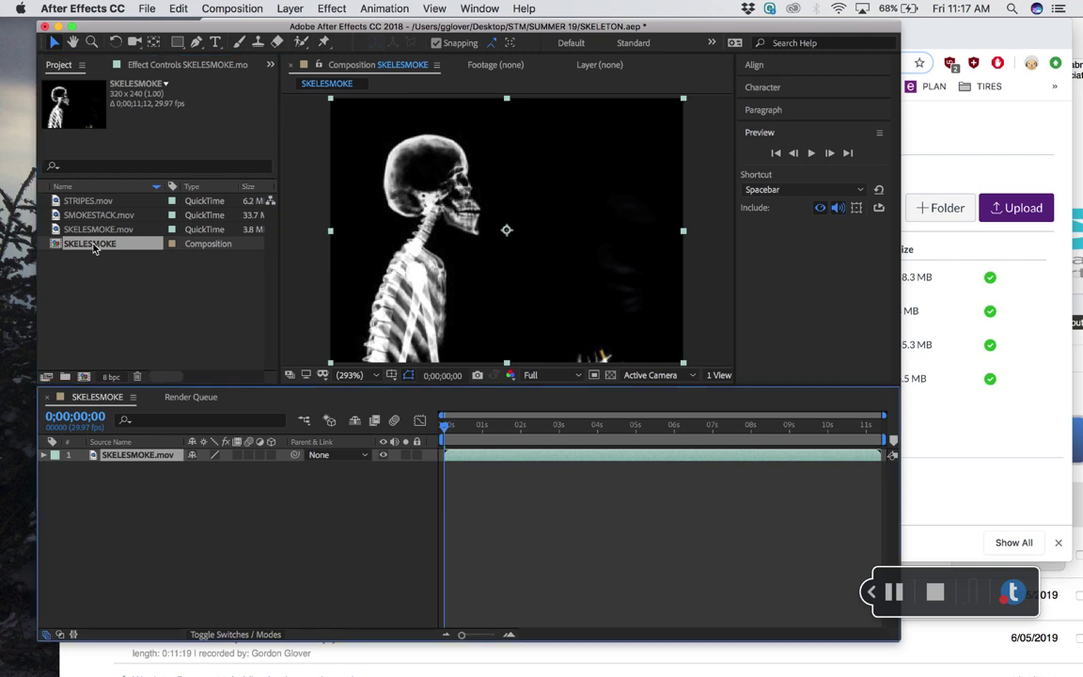
click(90, 247)
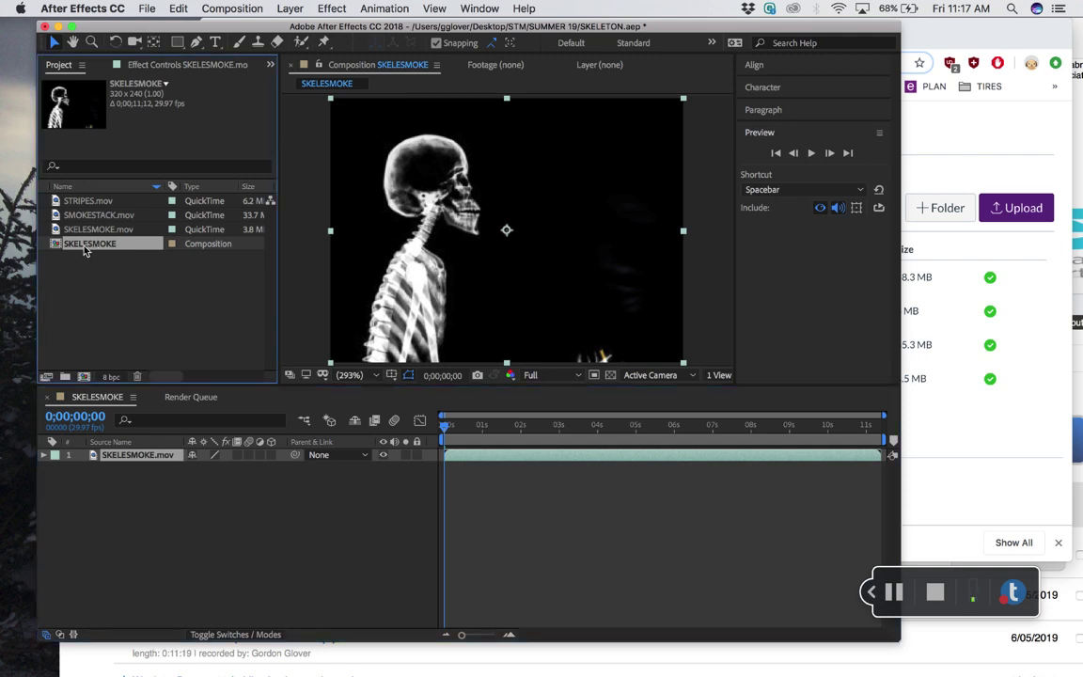
Step: Rename the SKELESMOKE composition to 'WEEK 2 SKELETON' in Composition Settings
click(228, 10)
click(349, 49)
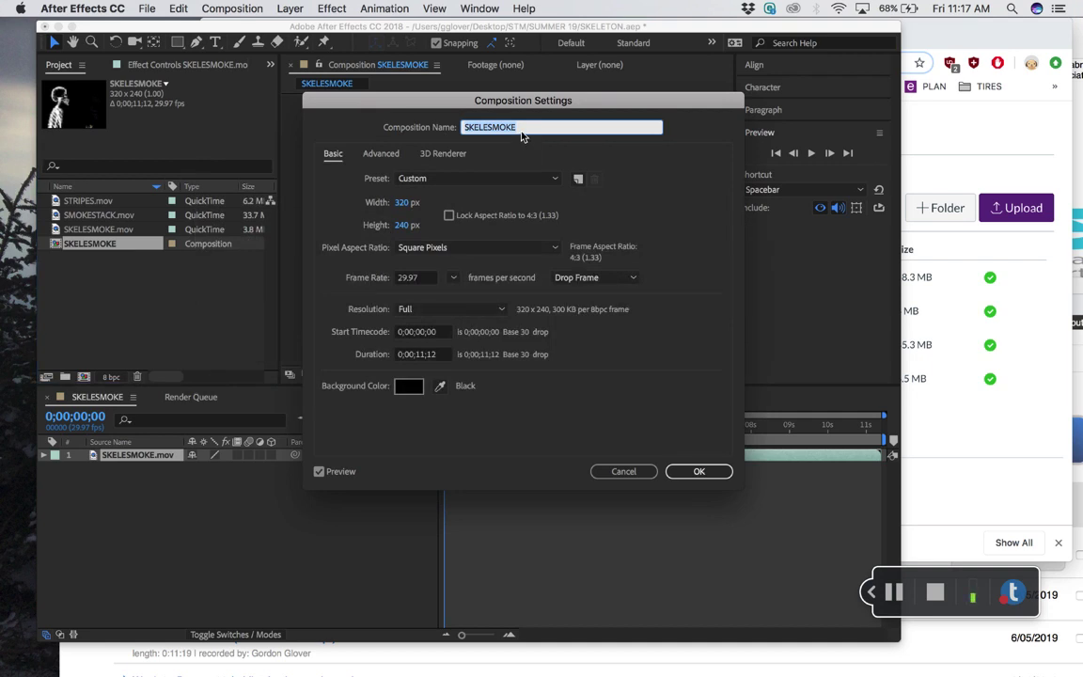
text(WEEK 2 A)
text(KELE)
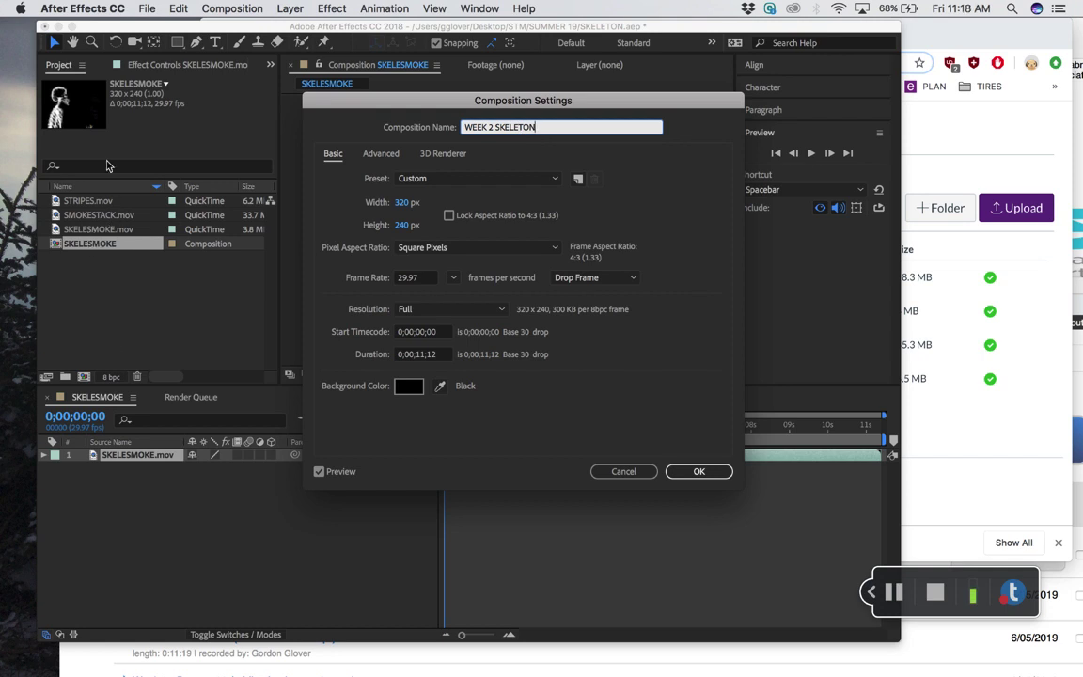
click(699, 471)
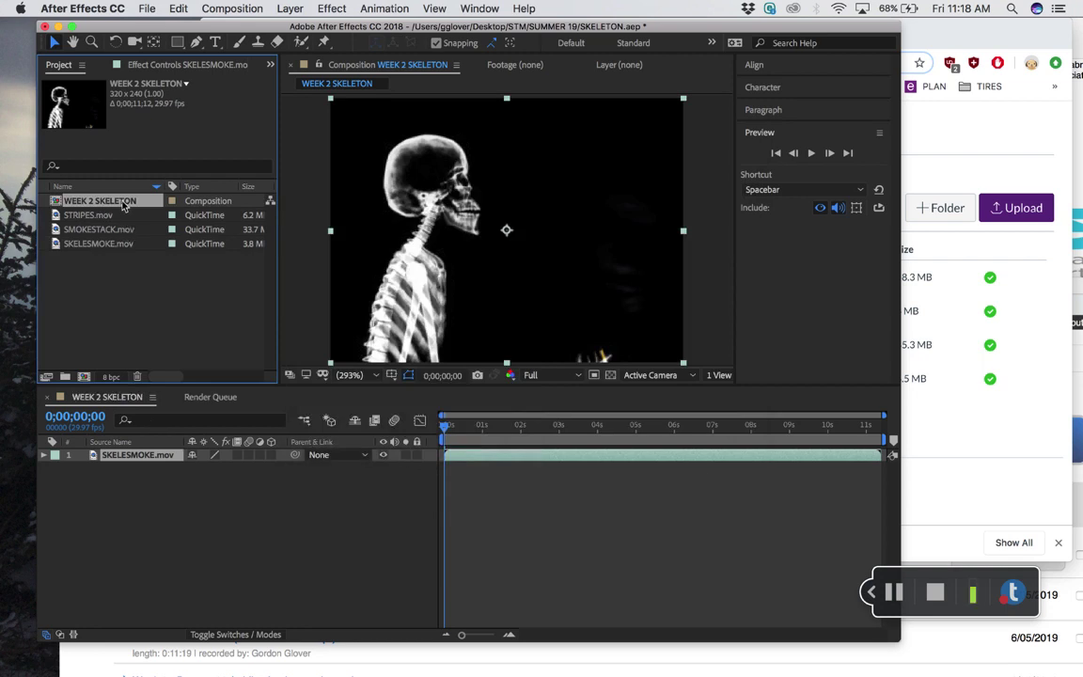
Step: Delete WEEK 2 SKELETON and make a fresh SKELESMOKE comp via New Comp from Selection
key(BackSpace)
click(575, 355)
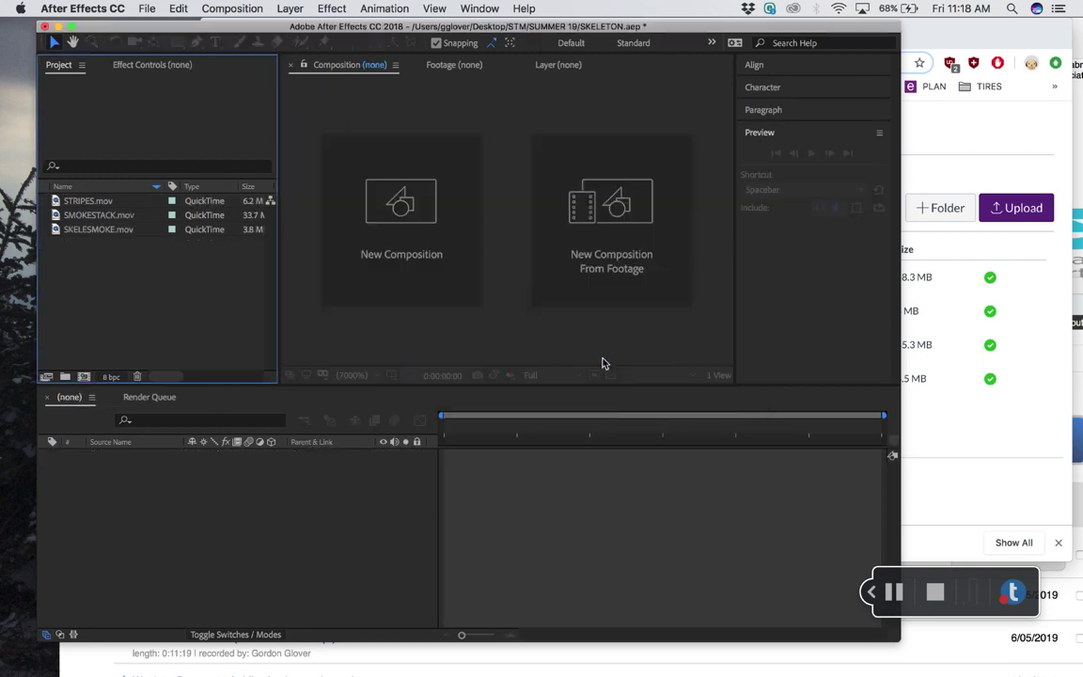
click(103, 233)
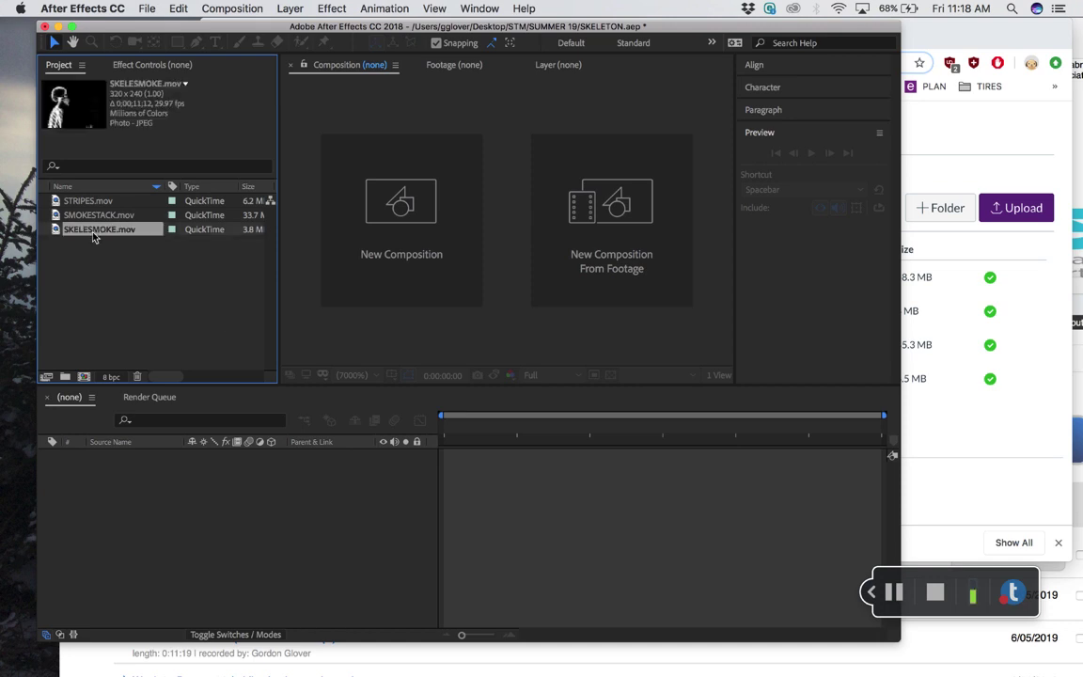
right_click(92, 237)
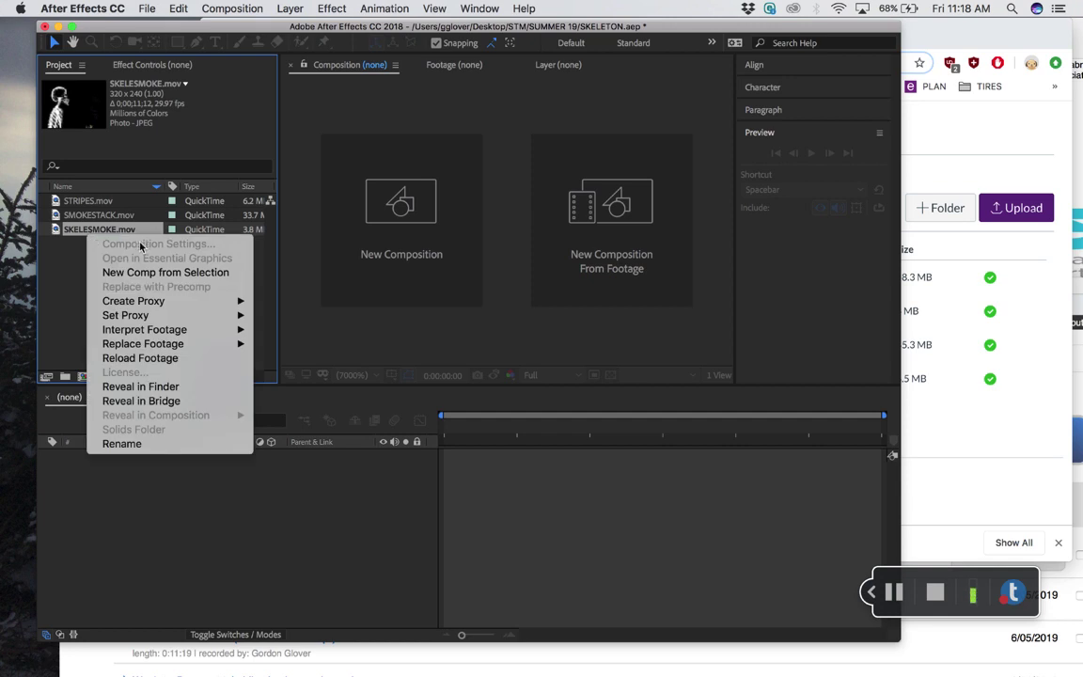
click(140, 274)
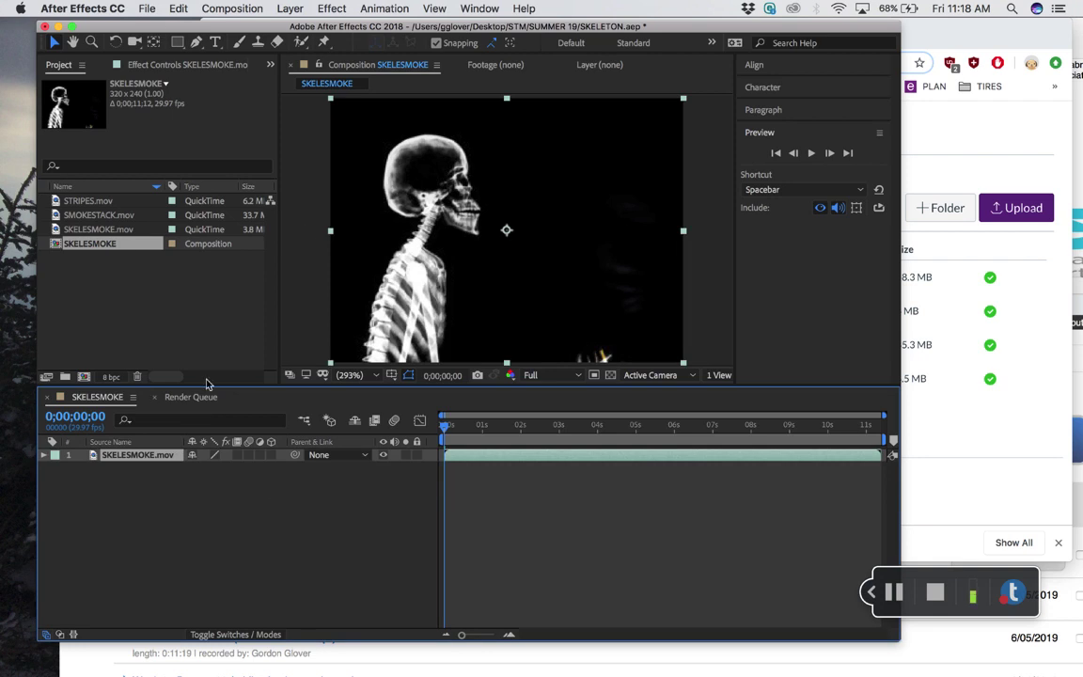
Step: Rename the SKELESMOKE composition to 'WEEK 2 DEMO' in Composition Settings
click(91, 243)
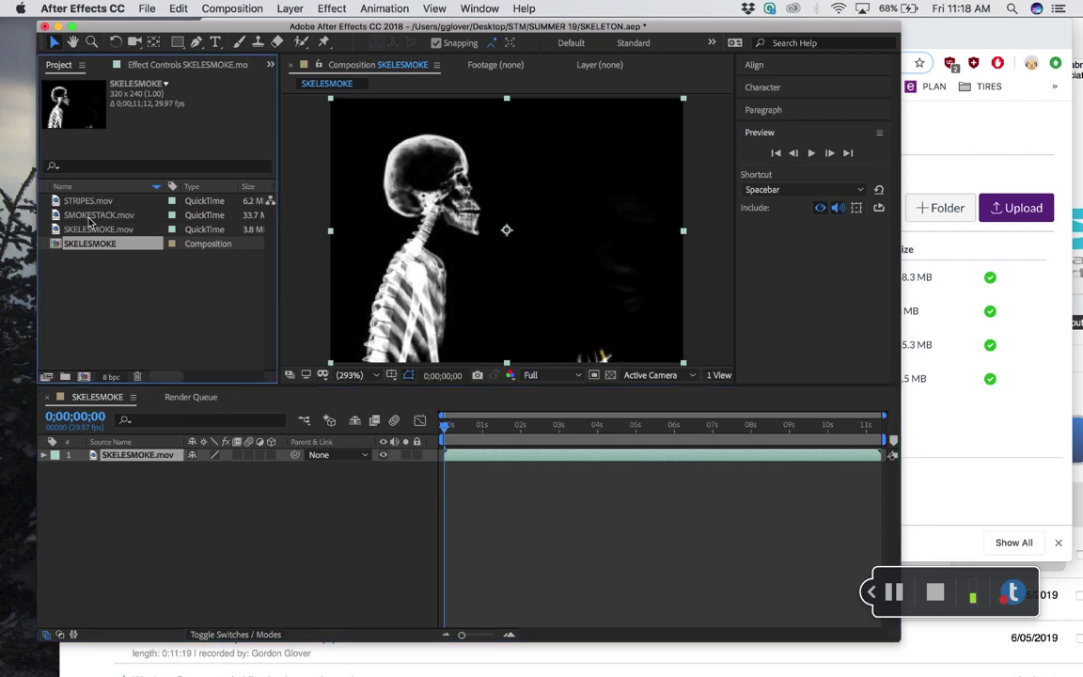
click(228, 9)
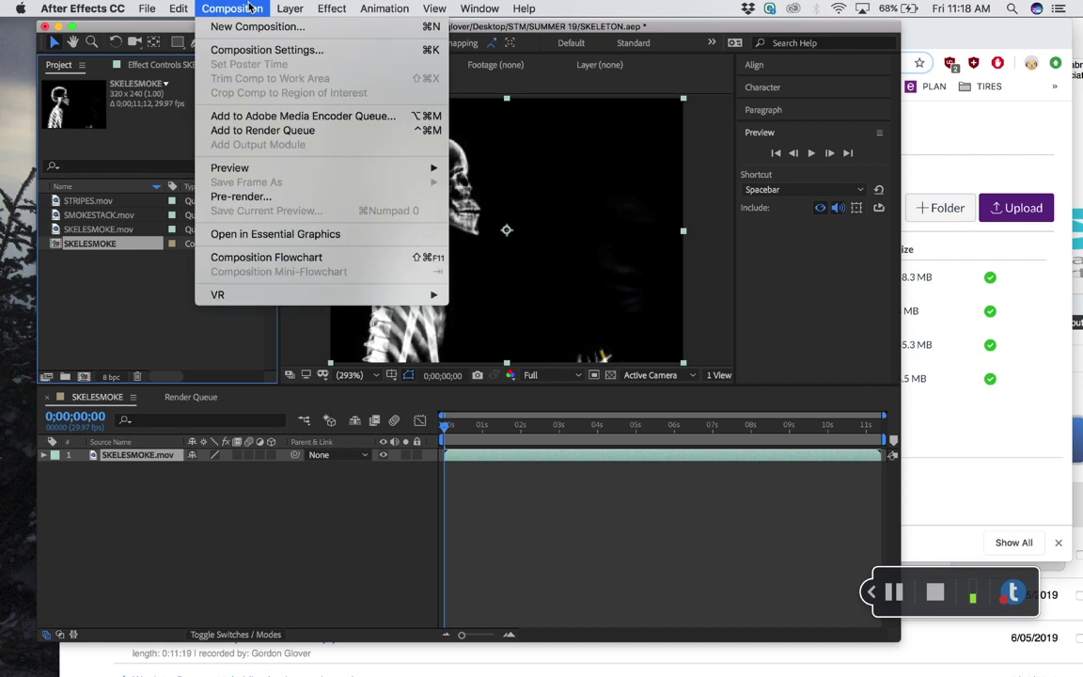
click(263, 50)
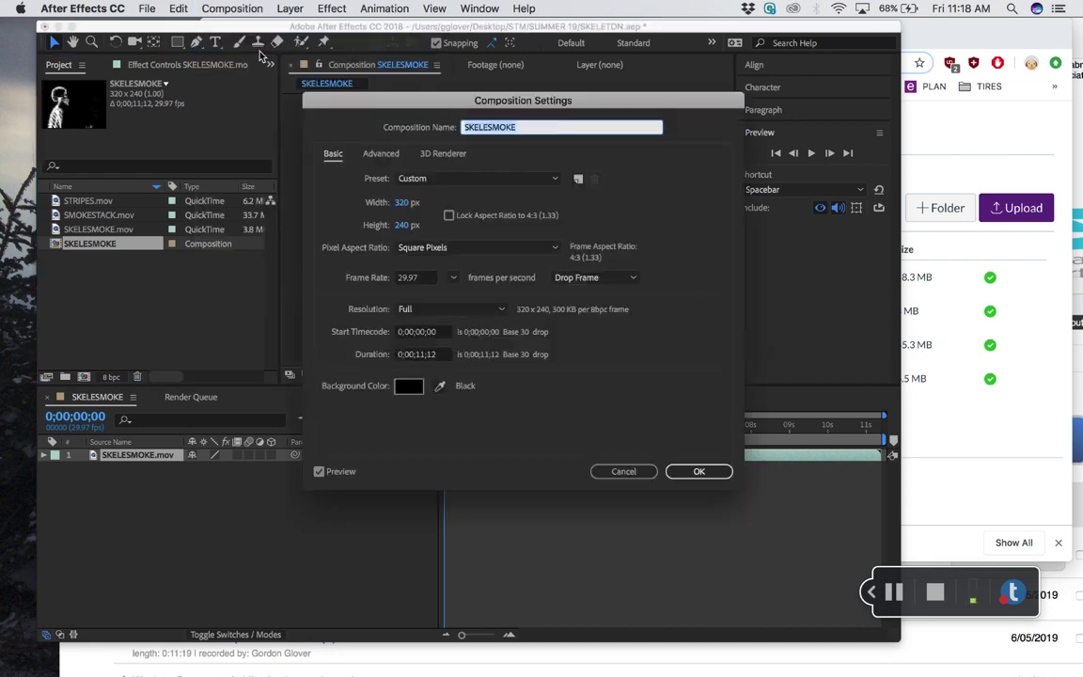
text(WEEK 2  DEMO)
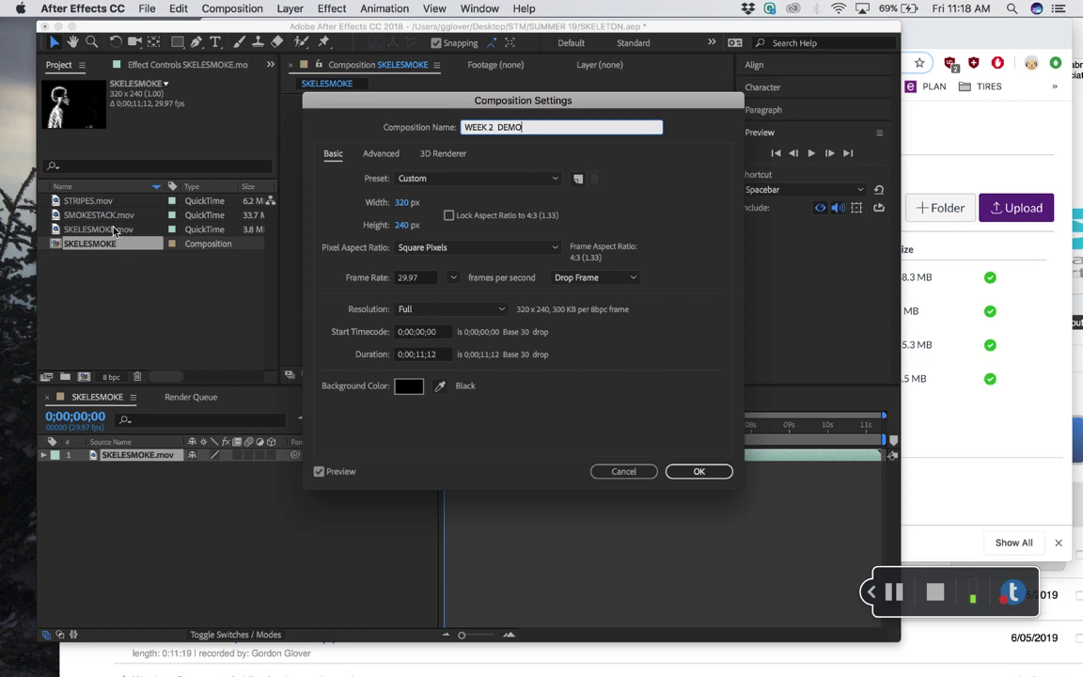
click(698, 471)
click(99, 229)
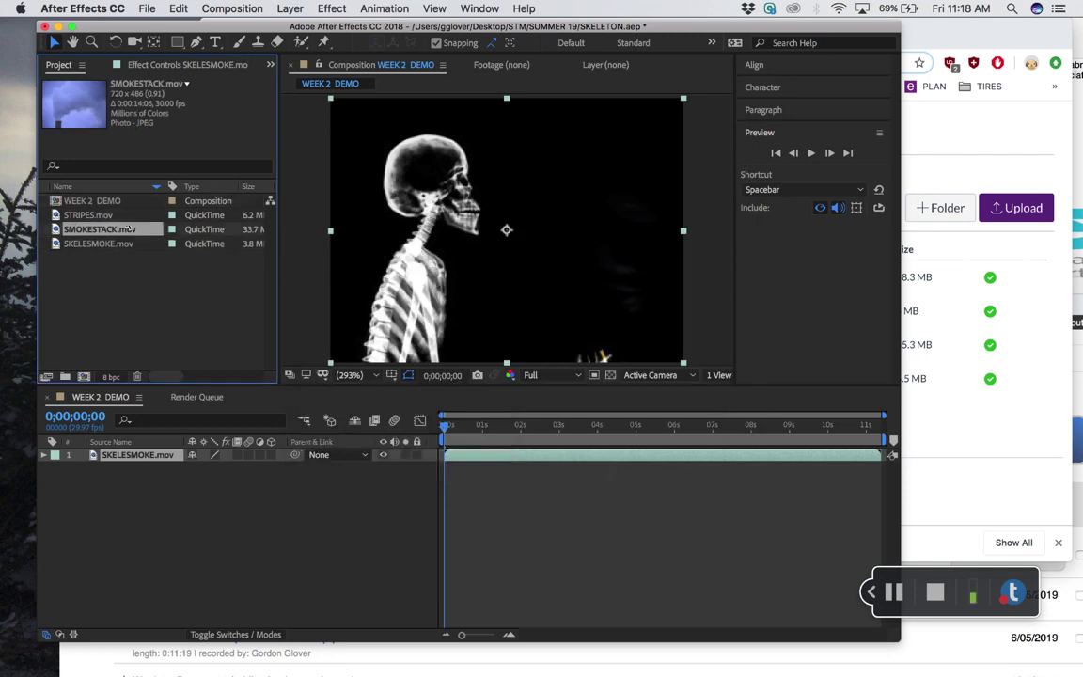
click(120, 246)
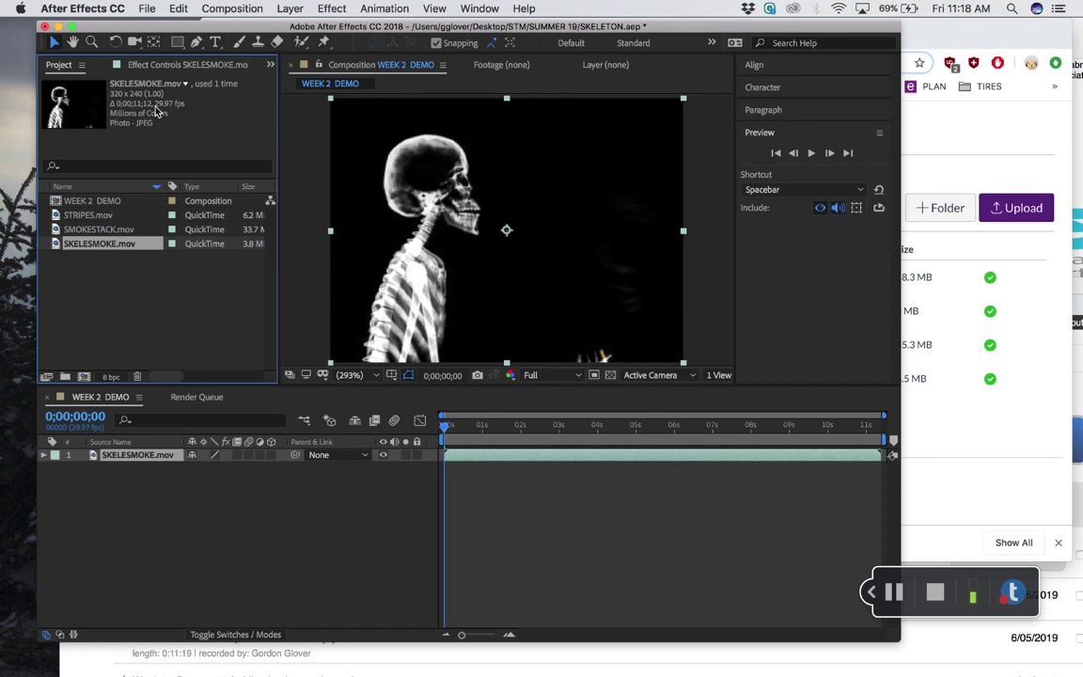
click(99, 200)
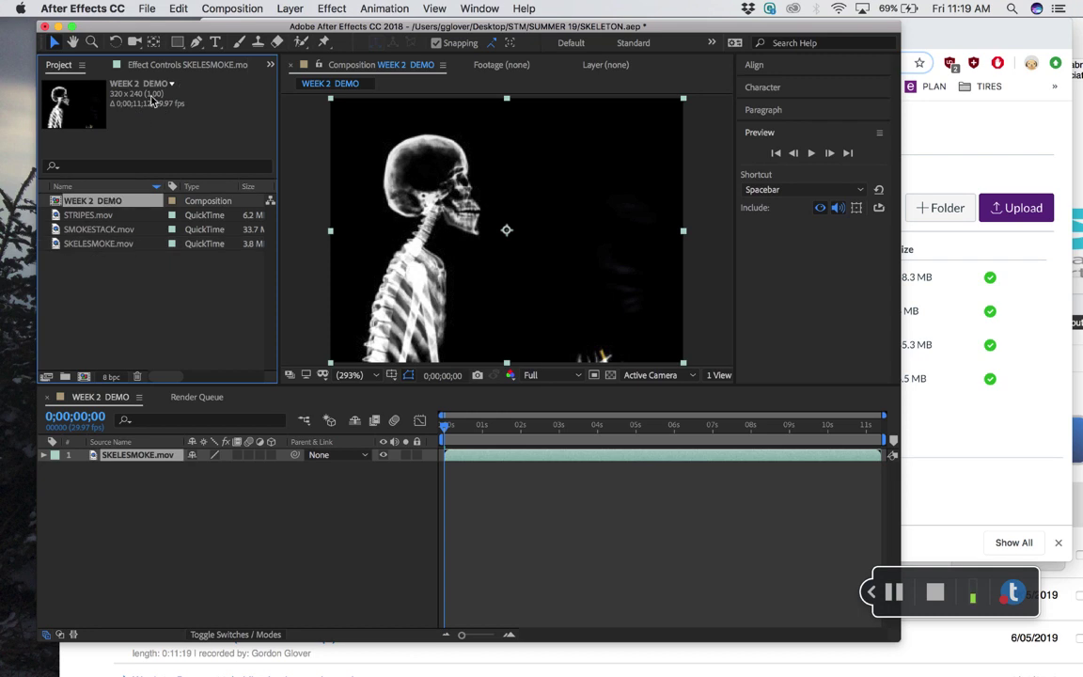